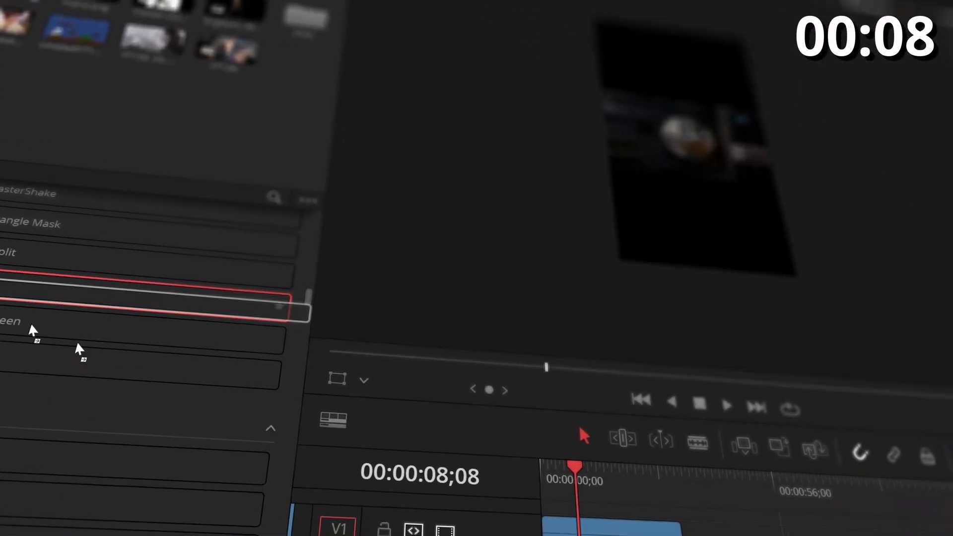
- Show the Desktop in File Explorer over Resolve, with magicanimatev2.drfx visible
drag(33, 331, 596, 527)
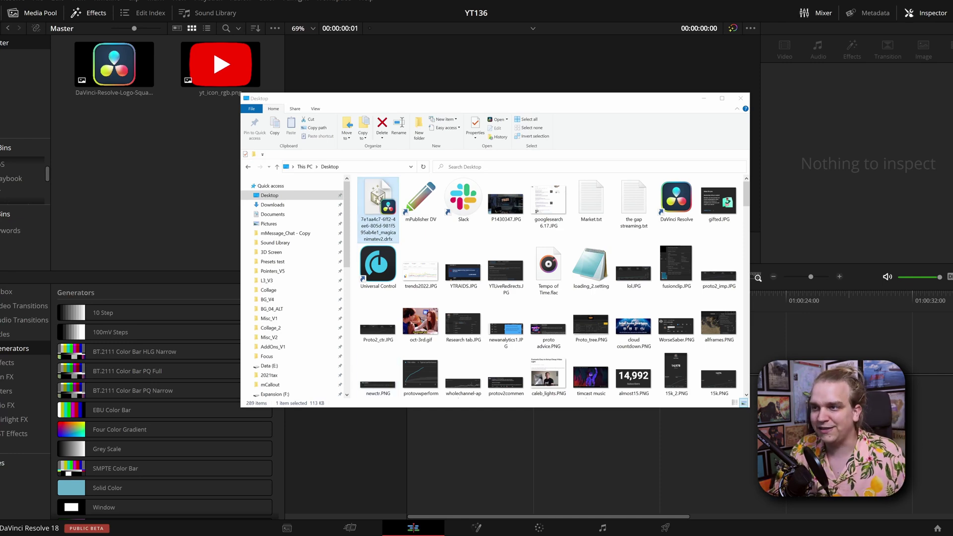
- Install the magicanimatev2.drfx bundle and place DaVinci-Resolve-Logo-Square.tif on Timeline 1
click(378, 205)
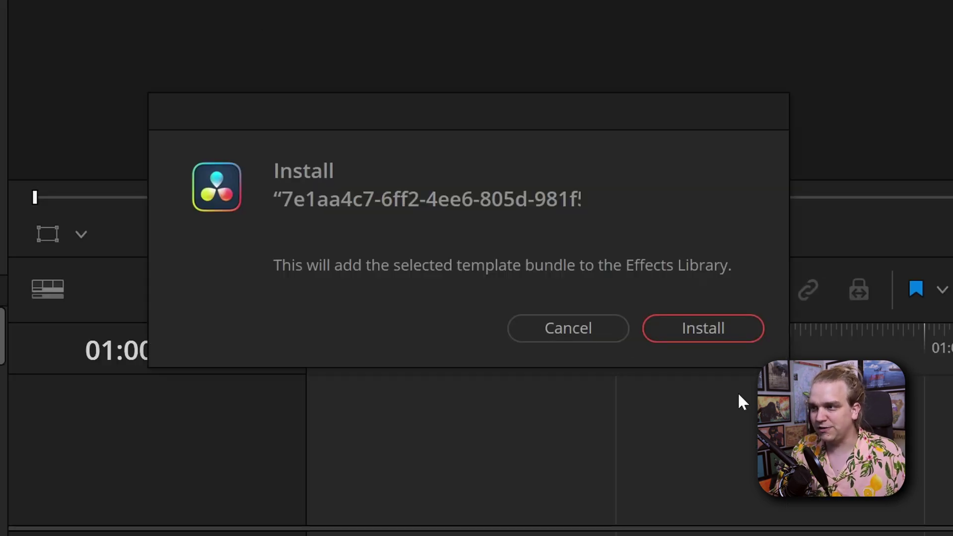
click(727, 335)
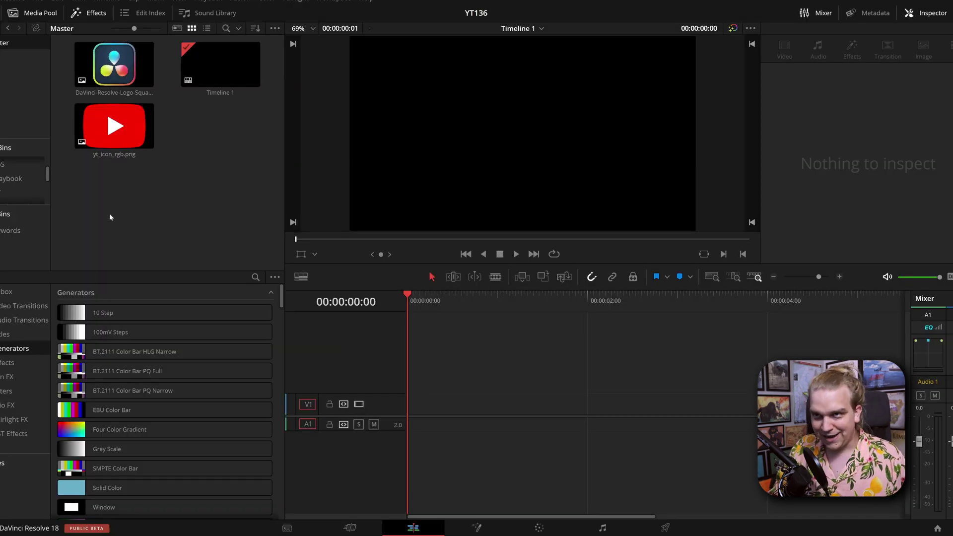
drag(115, 65, 413, 418)
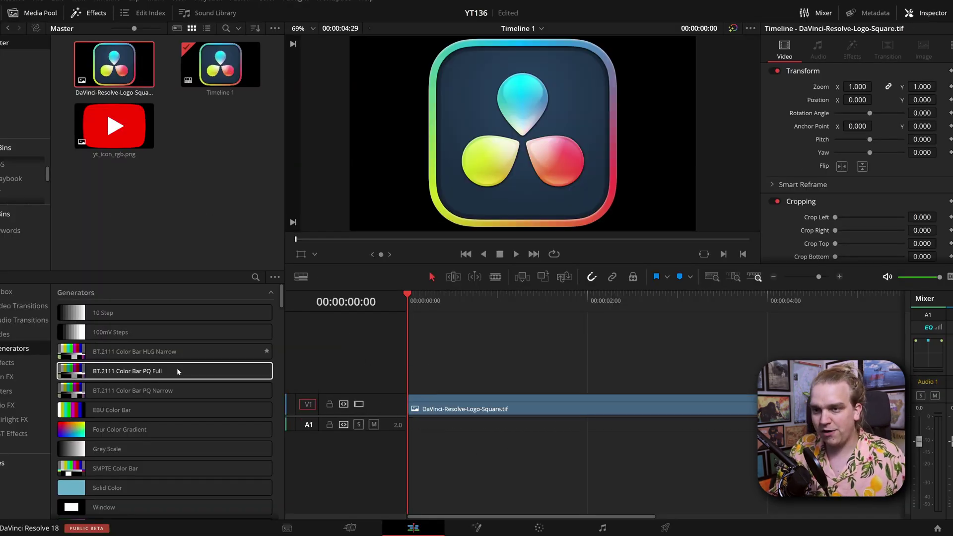
- Drop MagicAnimateV2 from the MrAlexTech effects category onto the logo clip and select it
click(0, 362)
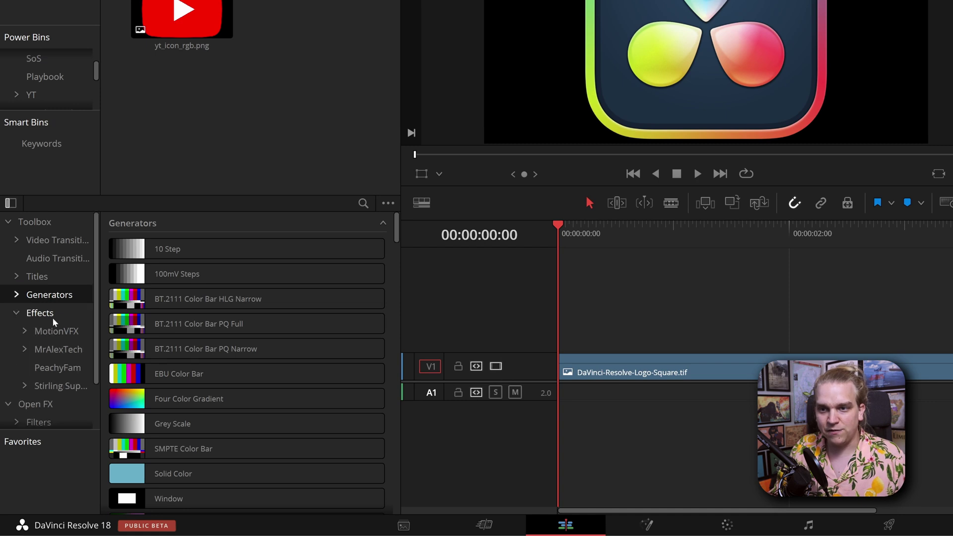
click(55, 350)
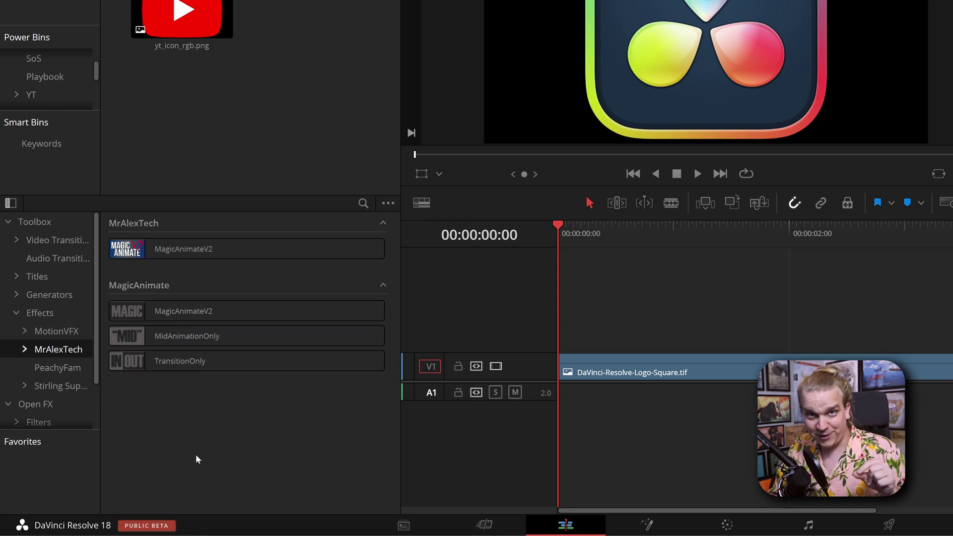
drag(661, 436, 639, 379)
click(594, 238)
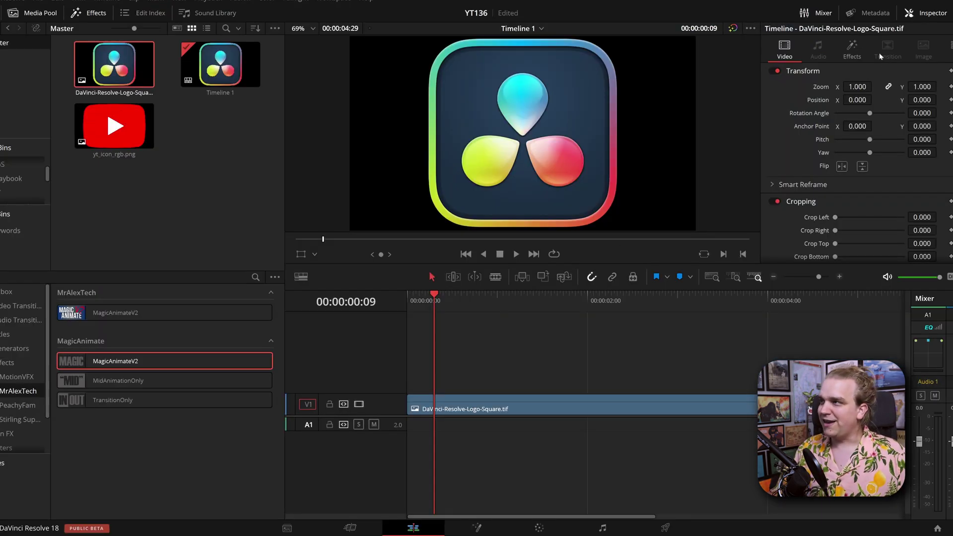
- Show the logo clip's MagicAnimateV2 controls in the Inspector's Effects tab
click(852, 52)
scroll(806, 145, down, 6)
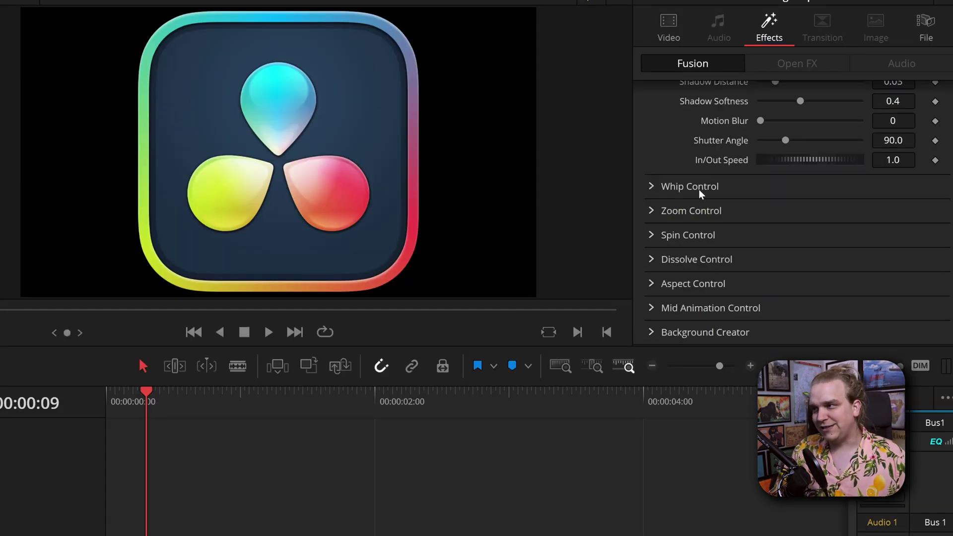
scroll(795, 184, up, 6)
scroll(688, 237, up, 2)
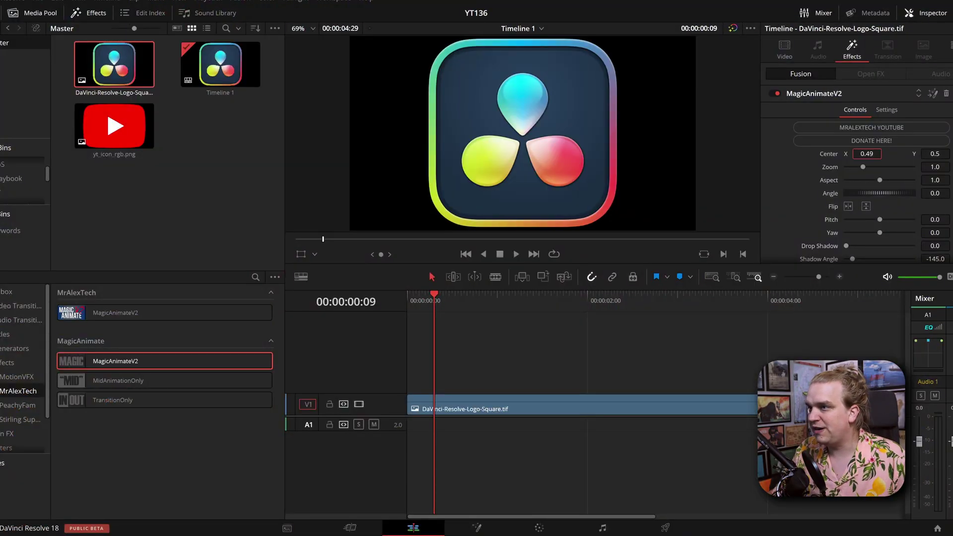
- Set MagicAnimateV2 Center X to 0.46 and Zoom to 0.788
drag(867, 154, 864, 174)
scroll(835, 197, down, 3)
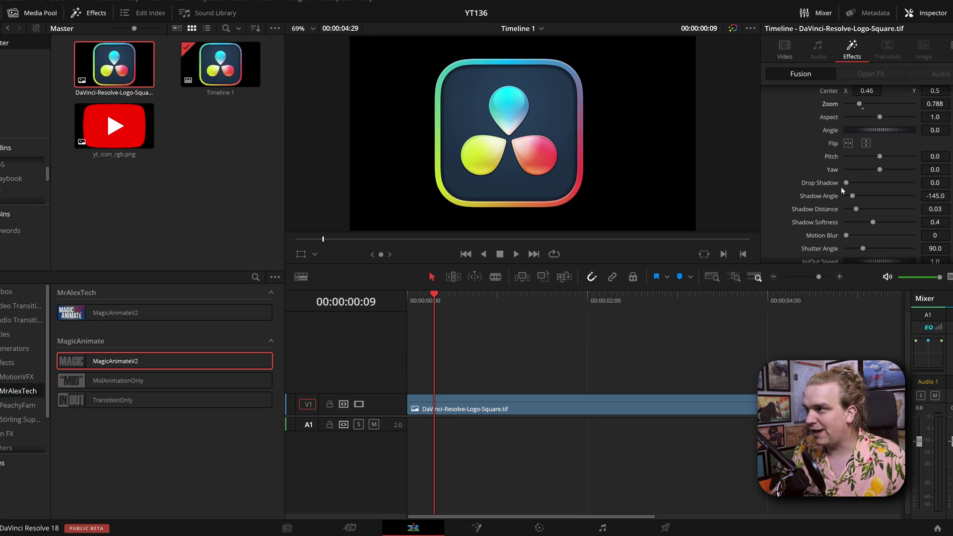
- Move the logo to V2 over a grey Solid Color, with Drop Shadow 0.52 at angle 23
drag(518, 410, 513, 383)
click(15, 348)
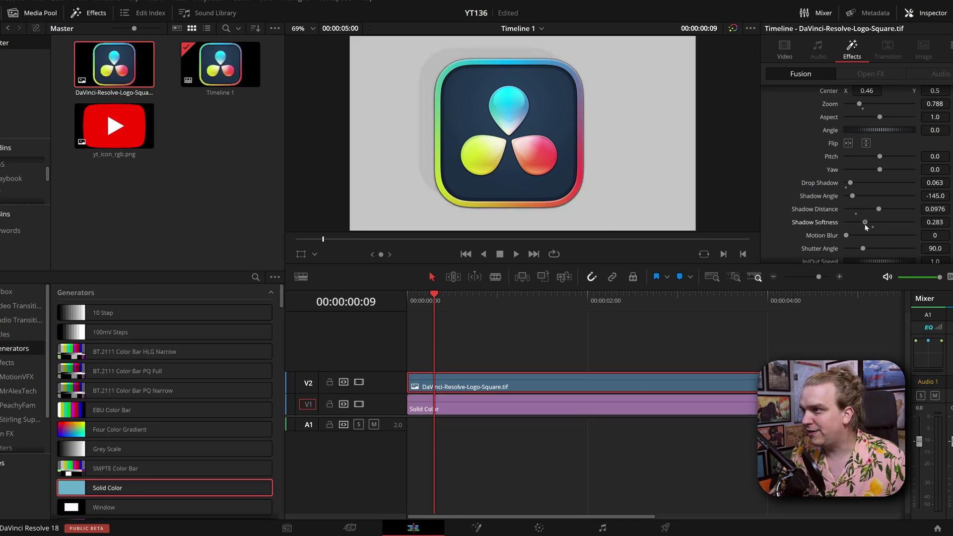
drag(866, 222, 863, 223)
mouse_move(850, 183)
mouse_down()
mouse_move(887, 186)
mouse_move(859, 196)
mouse_up()
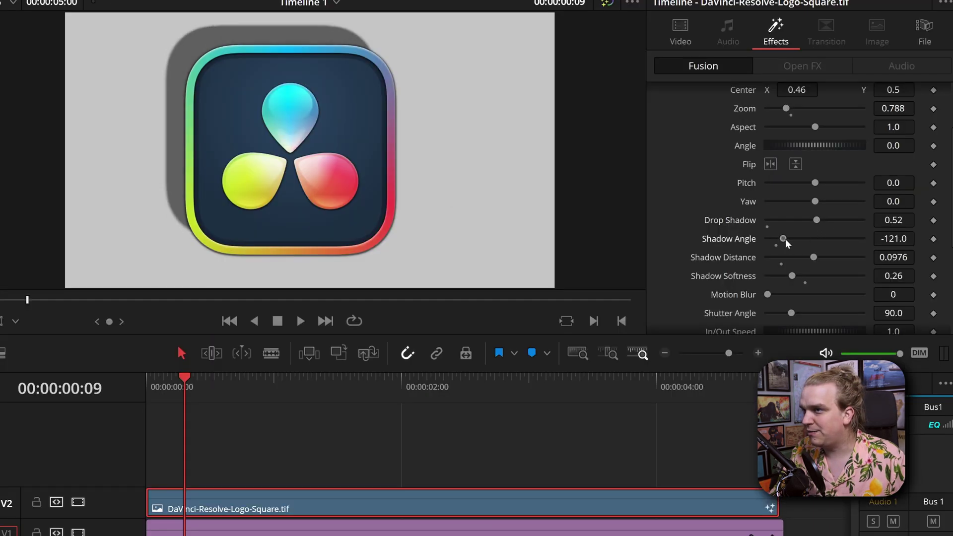
drag(785, 240, 822, 243)
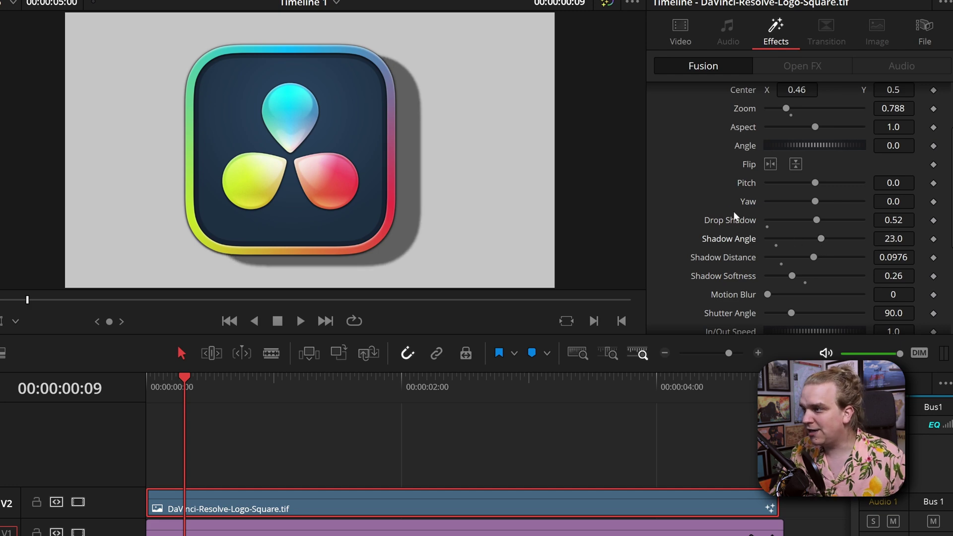
scroll(732, 157, up, 1)
scroll(728, 157, down, 2)
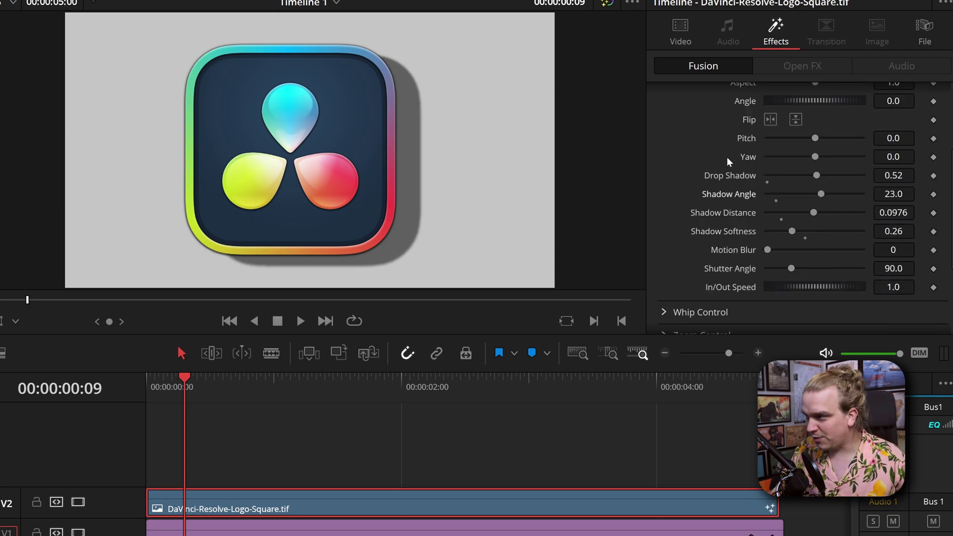
scroll(727, 157, down, 1)
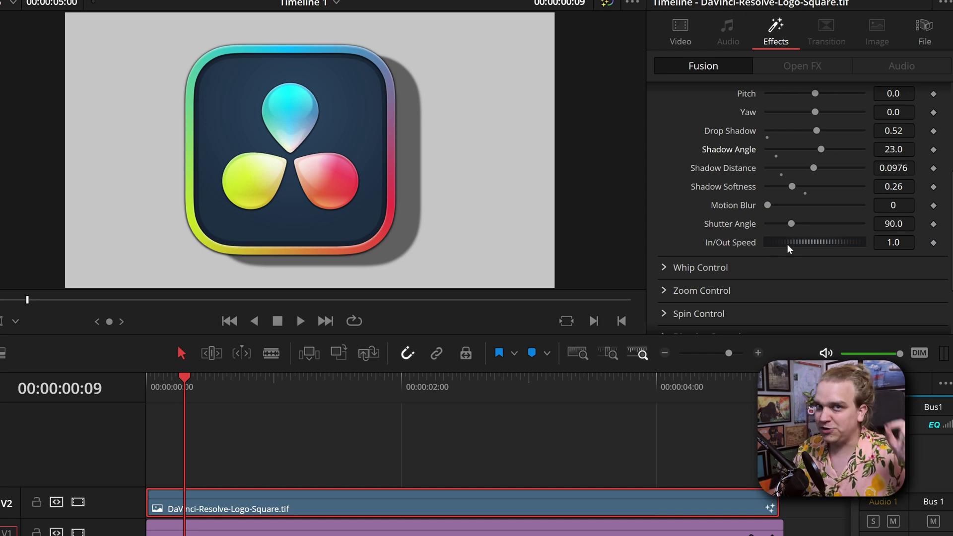
scroll(703, 209, down, 2)
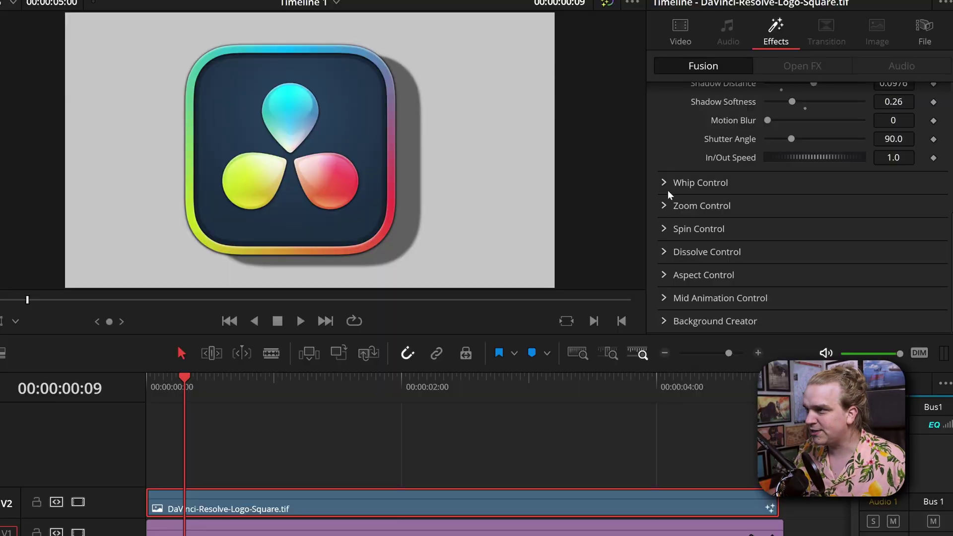
- Enable the whip-in animation in Whip Control and preview the clip's start and end
click(665, 184)
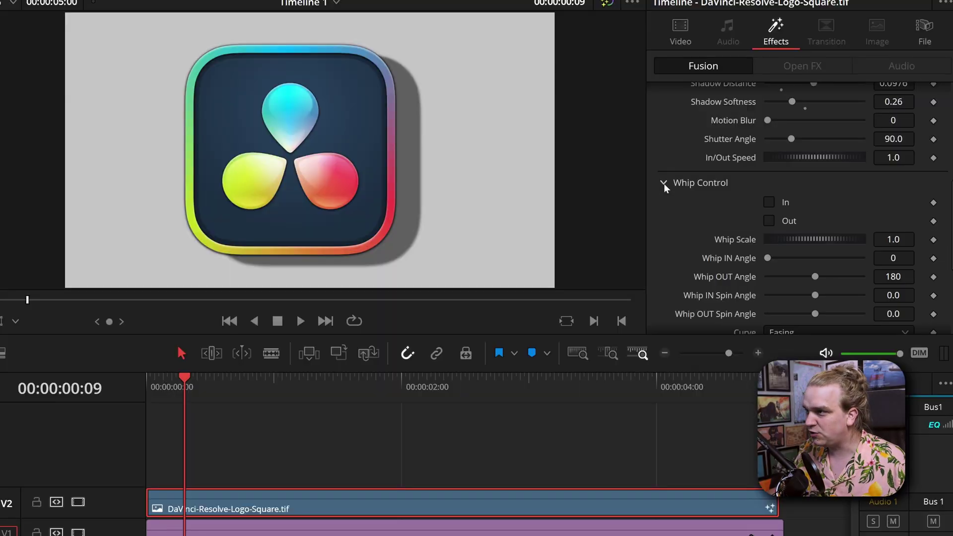
click(768, 202)
click(237, 417)
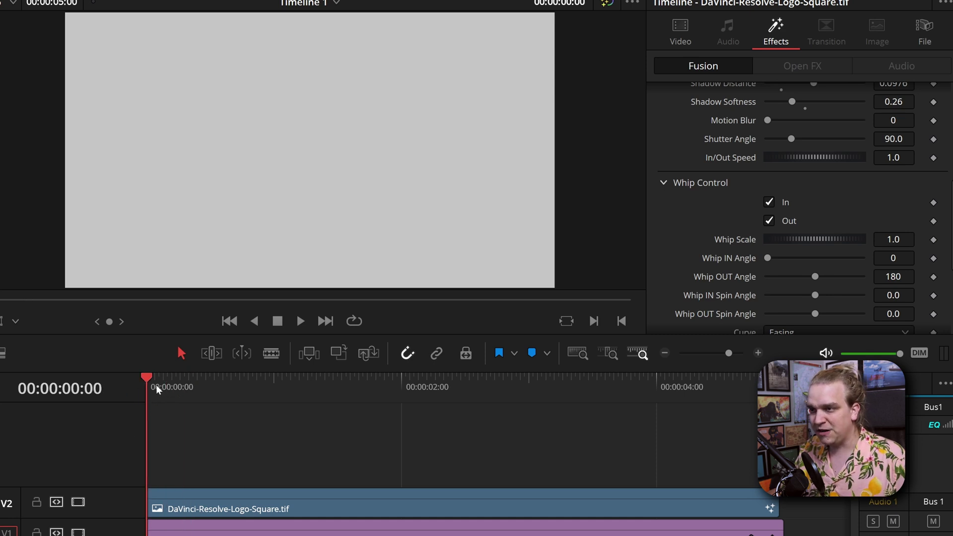
drag(148, 388, 311, 406)
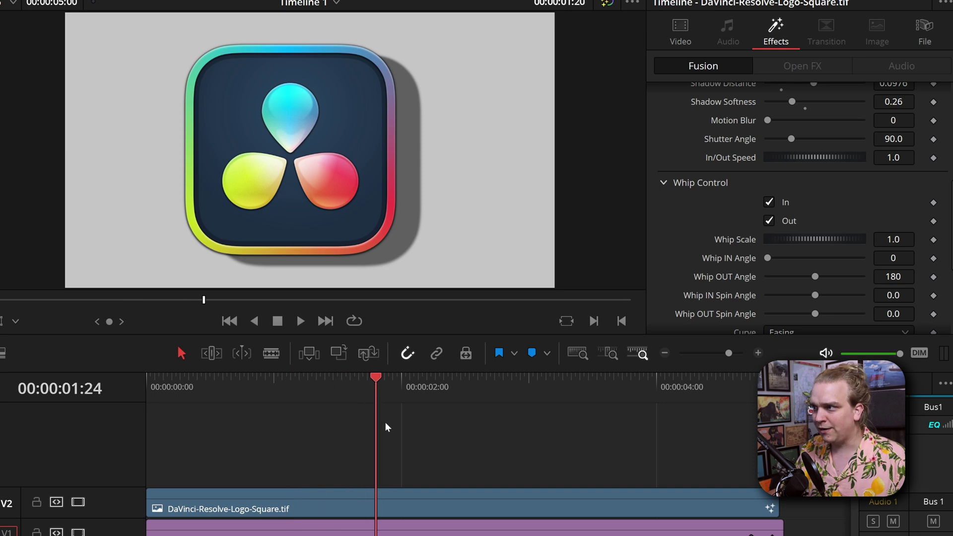
drag(573, 468, 768, 510)
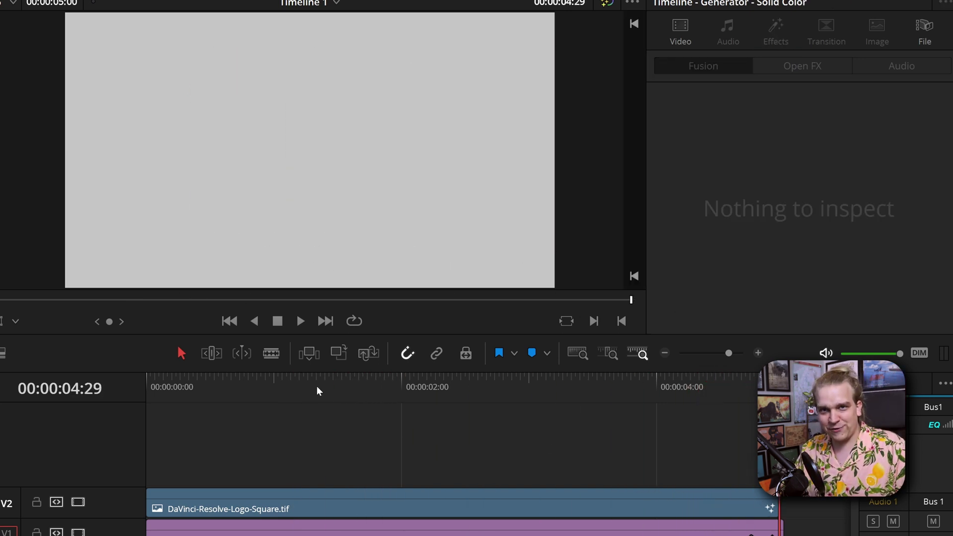
- Set Whip IN Angle to 87 and Whip OUT Angle to 0, replaying the animation
click(329, 380)
drag(787, 263, 790, 263)
drag(811, 281, 805, 280)
click(172, 389)
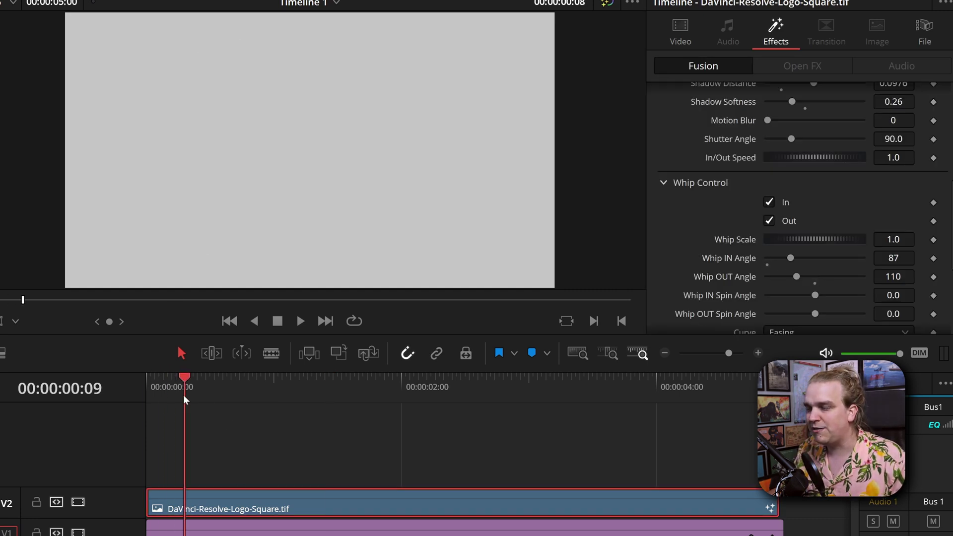
drag(202, 394, 699, 432)
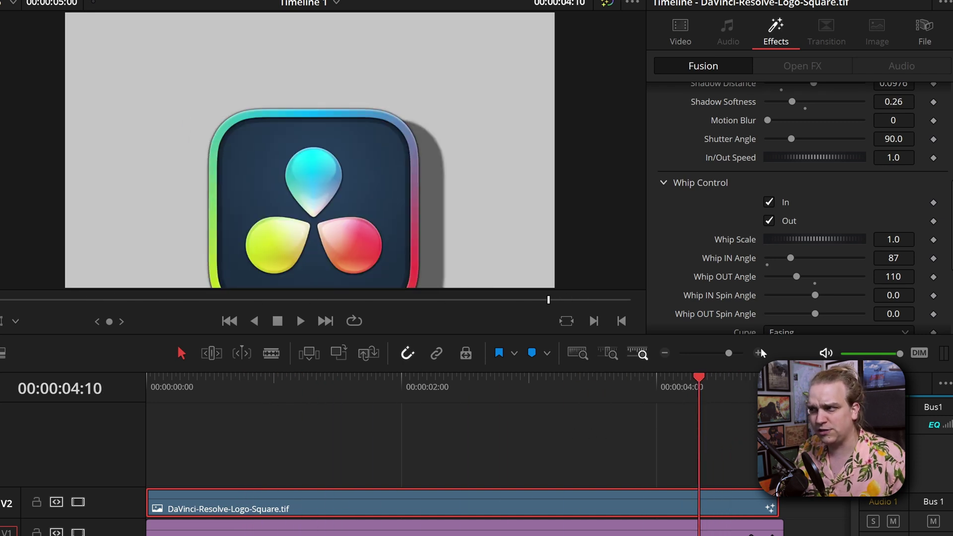
drag(803, 279, 767, 278)
click(208, 380)
drag(208, 379, 765, 435)
- Review the whip animation and shorten the end of the logo clip
scroll(818, 272, down, 3)
drag(241, 388, 722, 456)
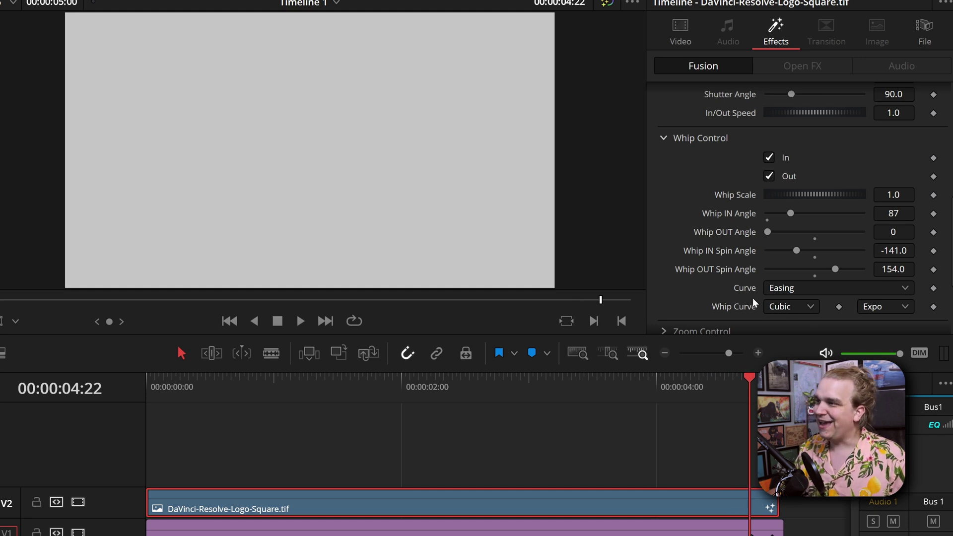
scroll(754, 288, down, 5)
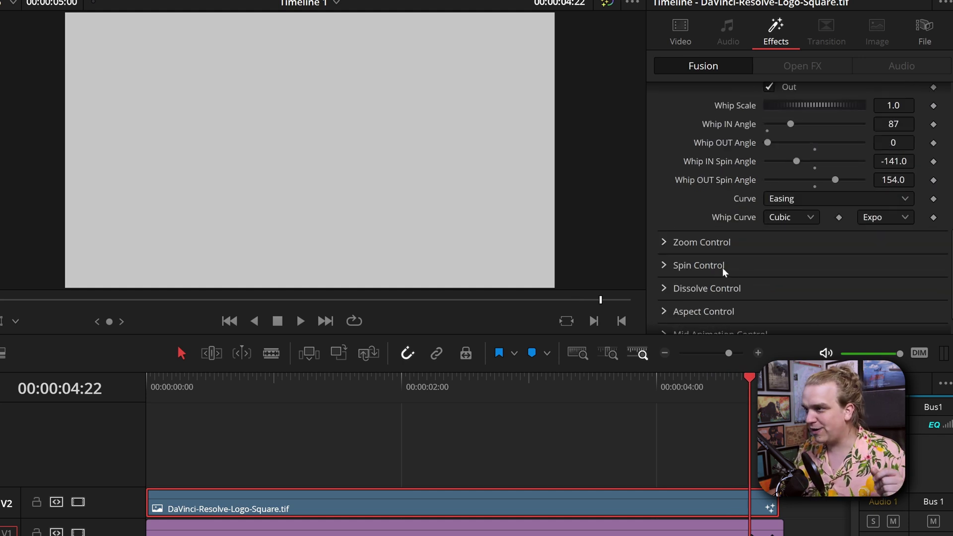
scroll(500, 457, down, 1)
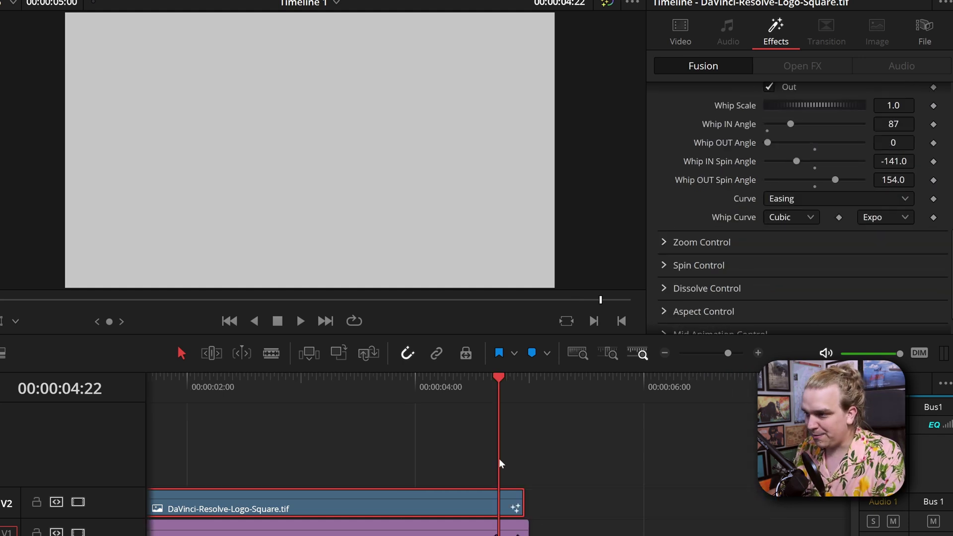
drag(527, 507, 754, 504)
drag(301, 477, 236, 422)
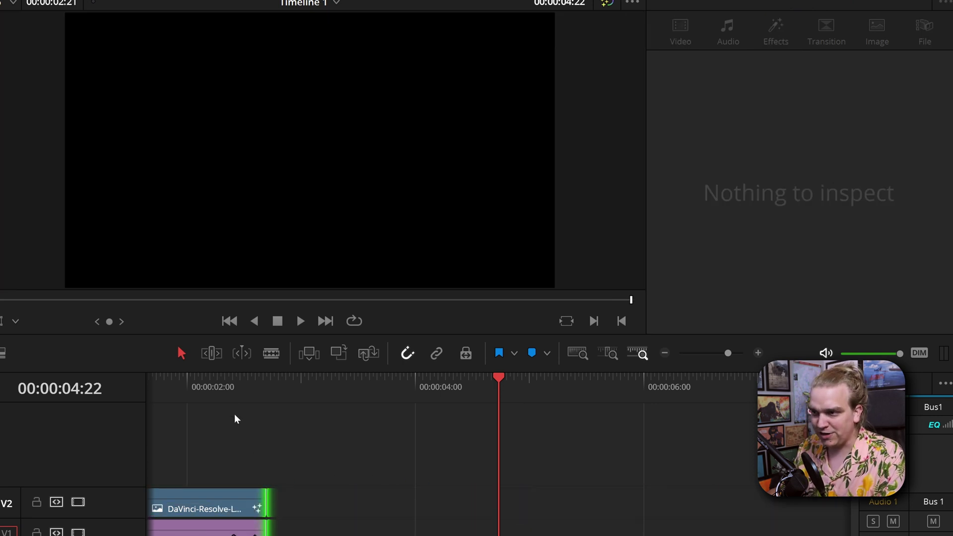
- Return to the timeline start and select the second logo clip
key(Home)
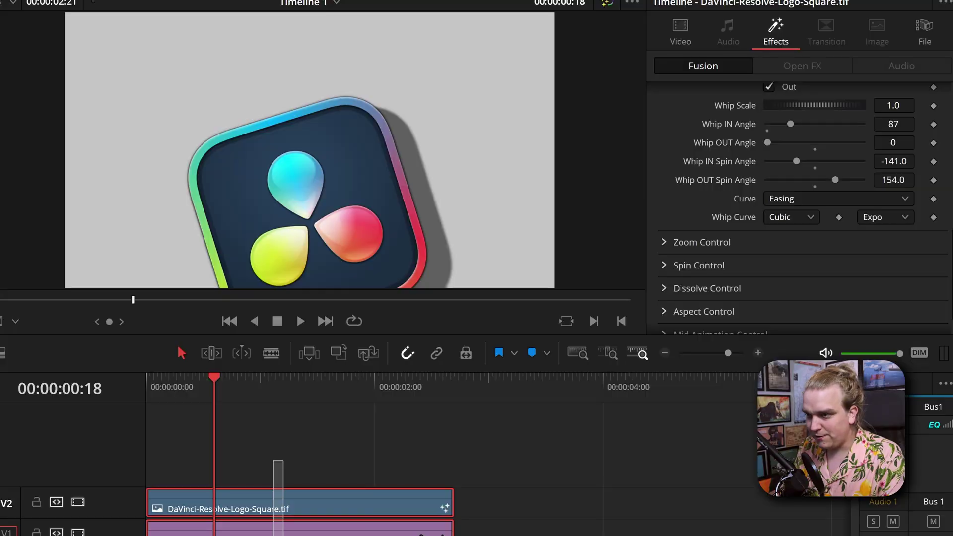
drag(517, 516, 523, 518)
- Turn on Zoom Control In only for the second clip, previewing the zoom
click(576, 453)
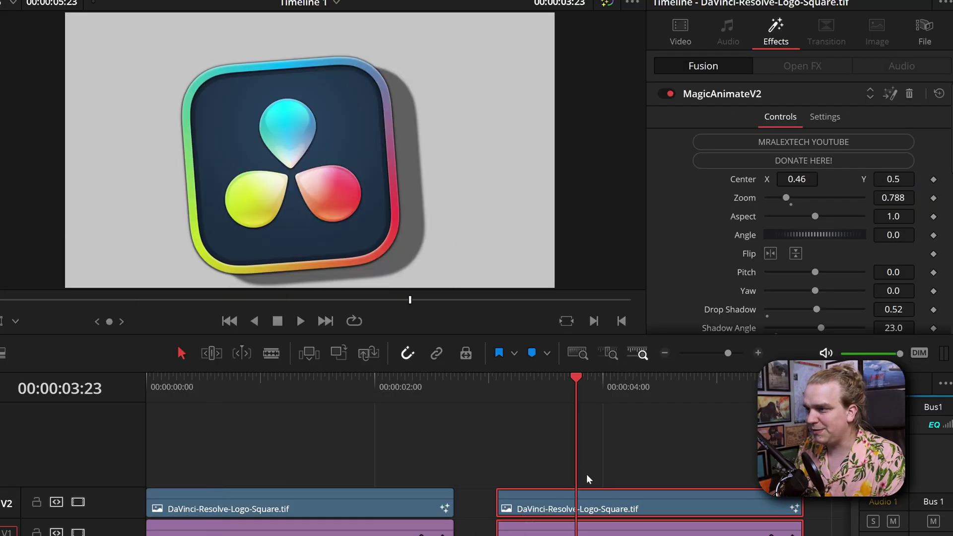
scroll(772, 218, down, 8)
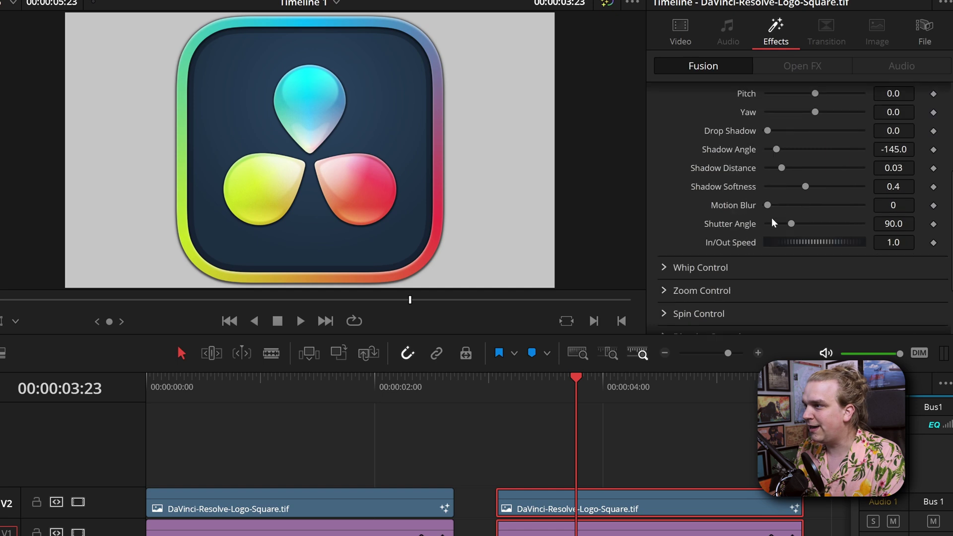
click(666, 206)
click(769, 225)
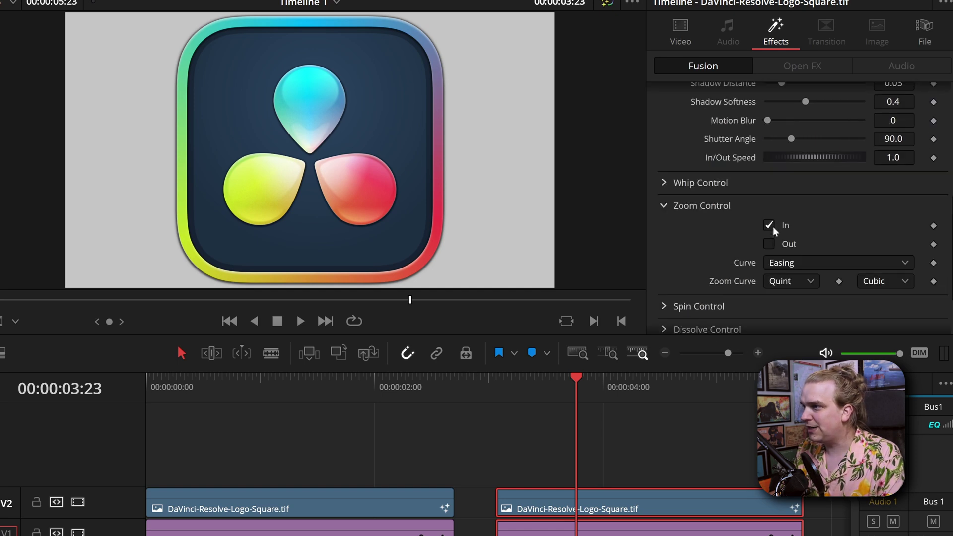
click(769, 244)
click(498, 400)
key(space)
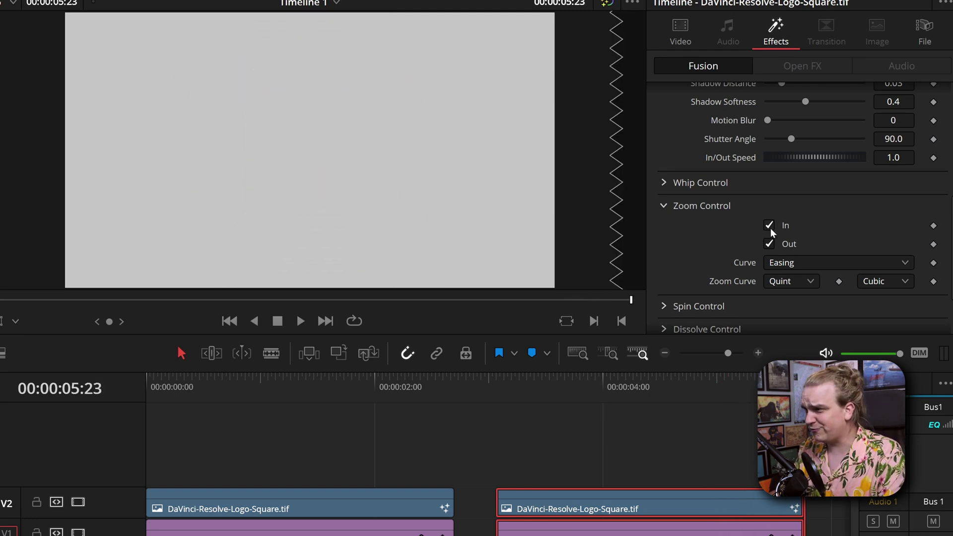
click(769, 244)
- Enable Spin Control In and Out and play back the second clip
click(664, 306)
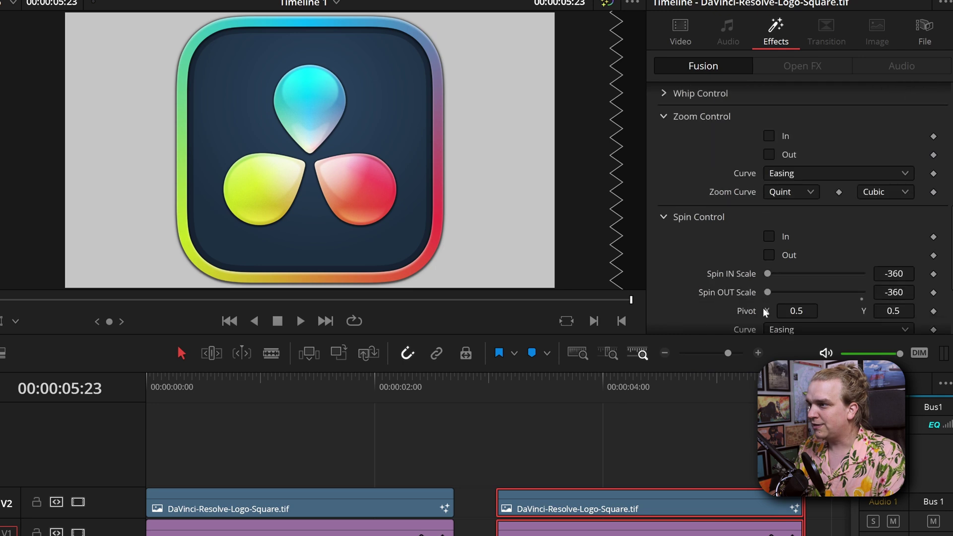
click(769, 236)
click(769, 255)
click(401, 382)
key(space)
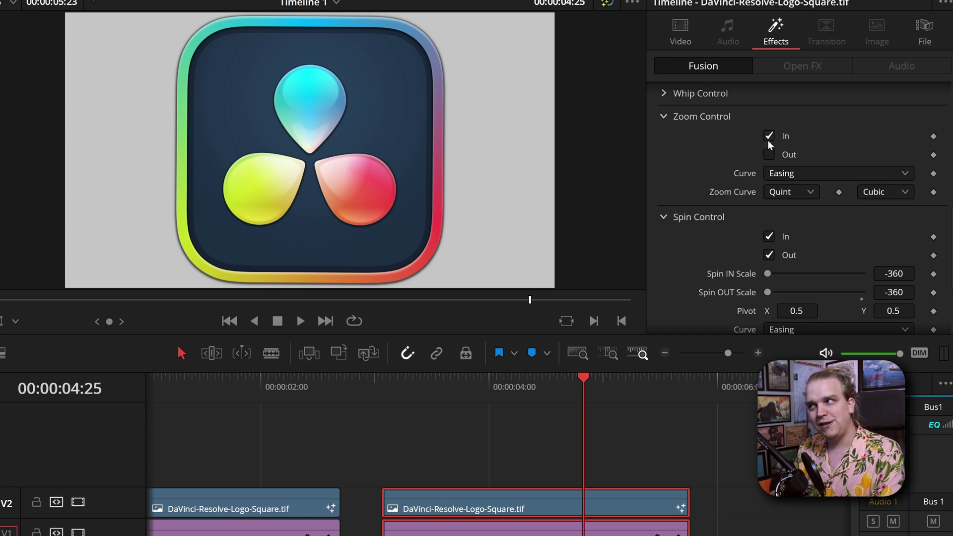
click(400, 390)
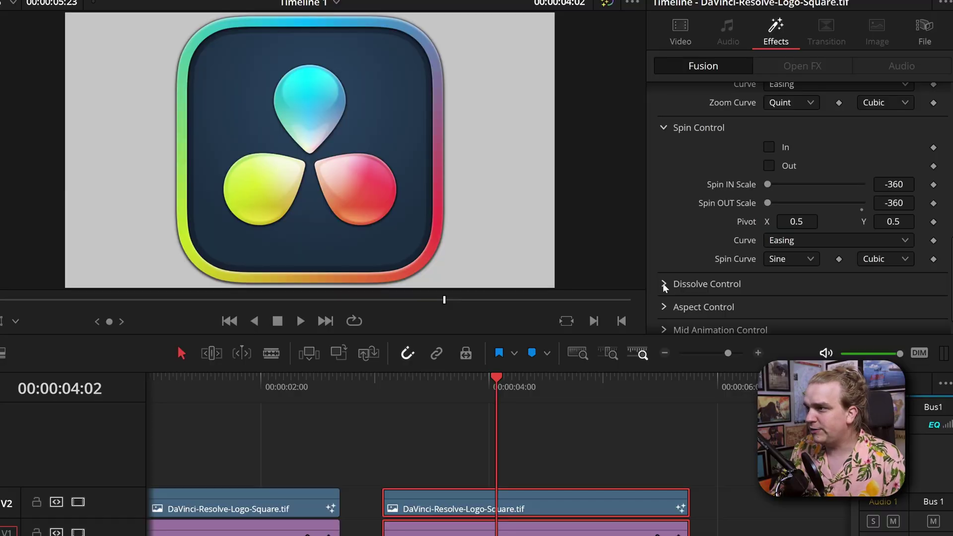
- Expand Dissolve Control, enable spin-out, and play the zoom and spin animation
click(664, 284)
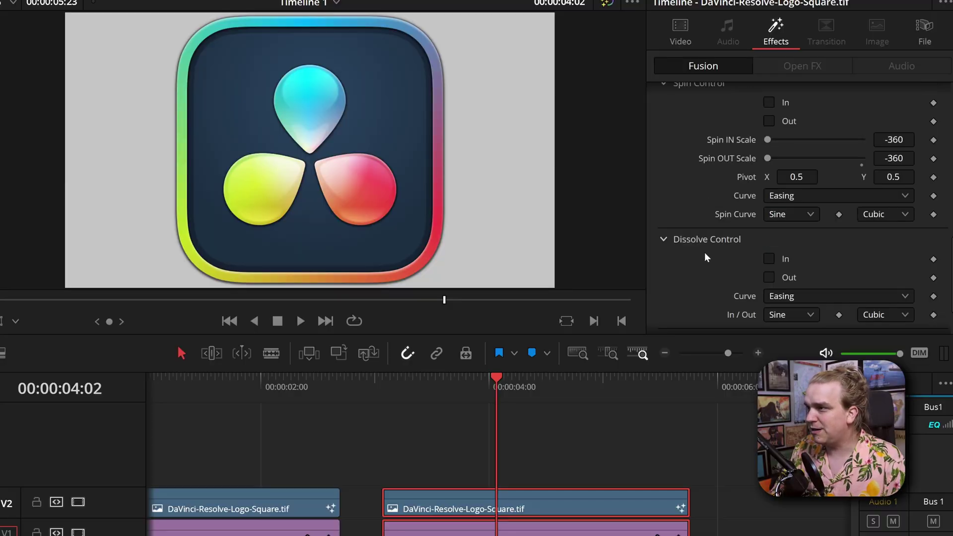
scroll(731, 178, up, 3)
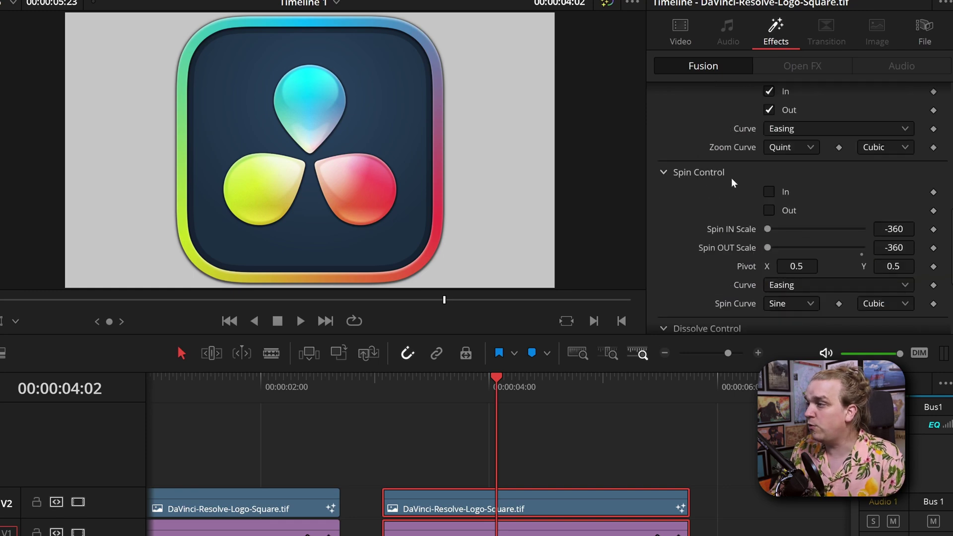
click(769, 211)
scroll(771, 214, up, 3)
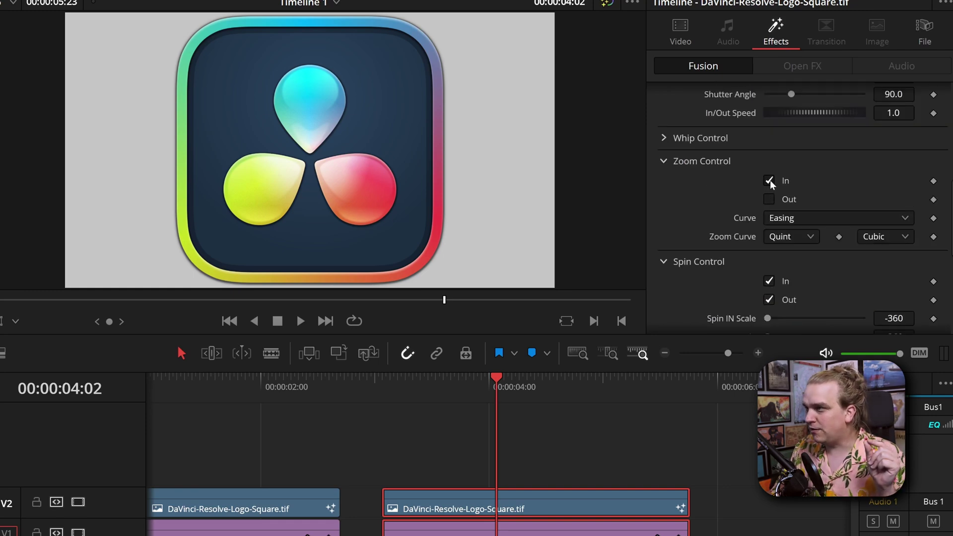
key(Up)
key(space)
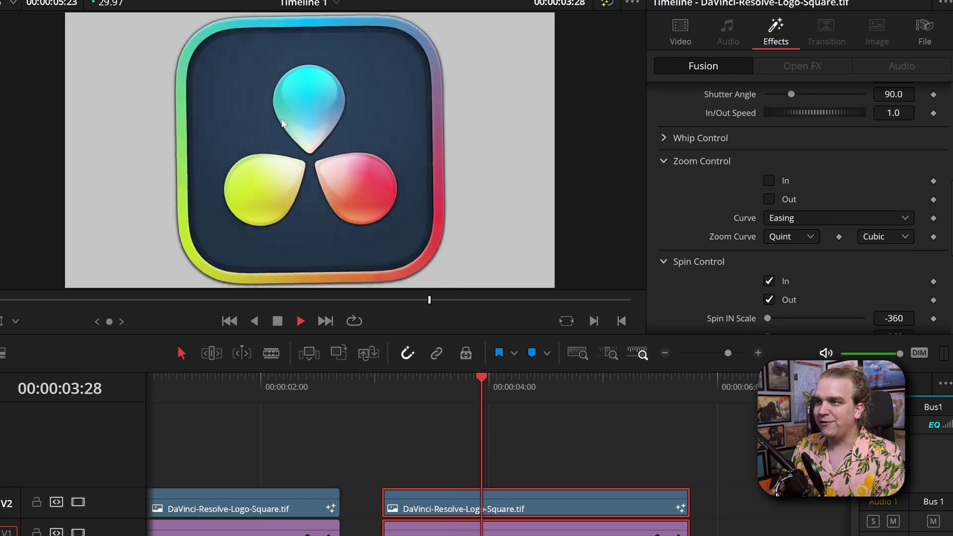
scroll(706, 245, down, 4)
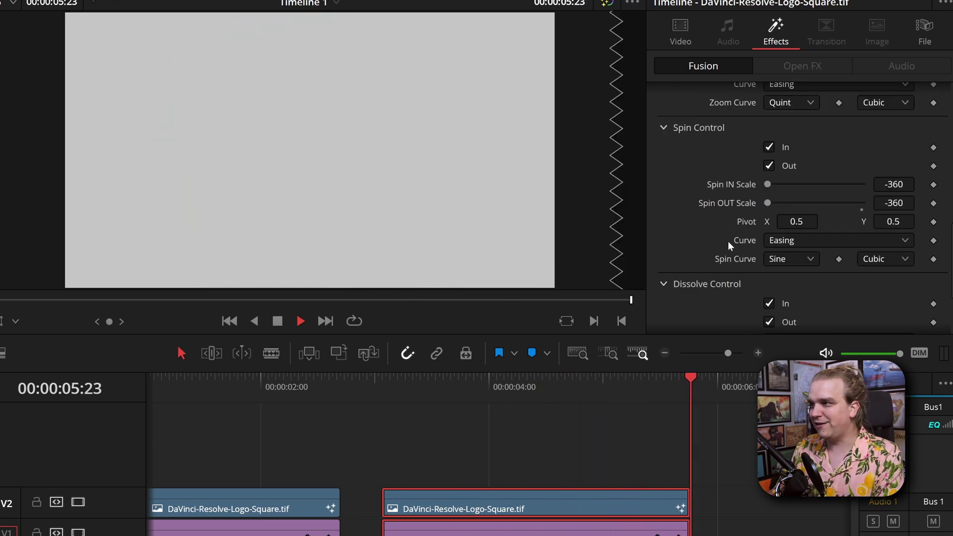
scroll(745, 248, down, 2)
- Try the fade in and out options, expand Aspect Control, and preview the fade
click(769, 277)
scroll(768, 275, down, 2)
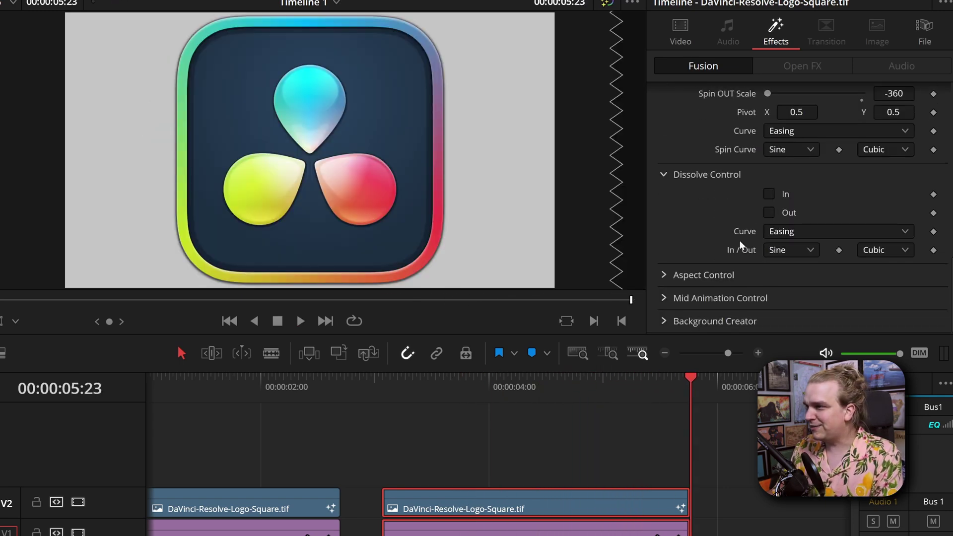
scroll(781, 174, up, 4)
scroll(770, 199, down, 2)
click(769, 258)
click(769, 237)
scroll(769, 238, down, 1)
click(663, 275)
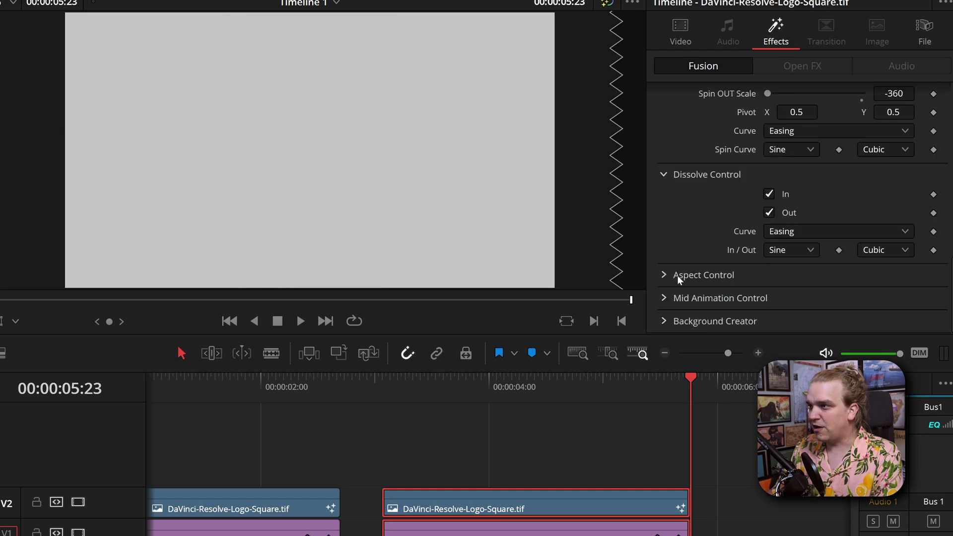
click(384, 395)
key(space)
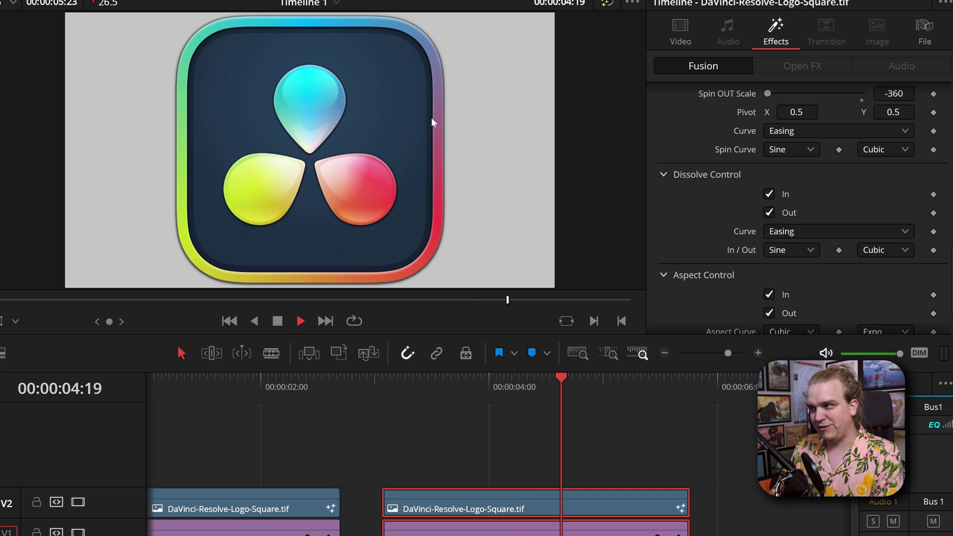
- Turn the fade-in off, enable Spin In and Out, and scrub back to the clip start
scroll(751, 308, down, 2)
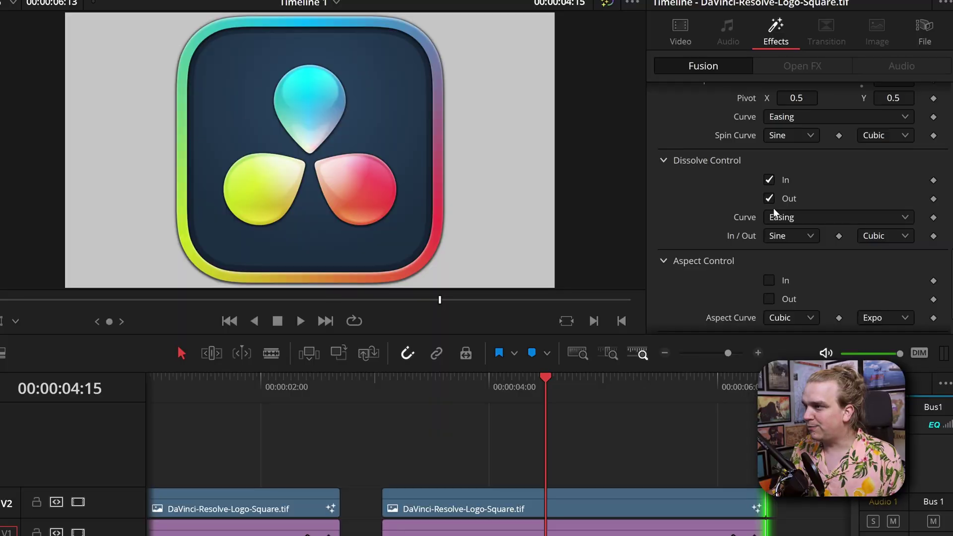
click(770, 180)
scroll(772, 184, up, 3)
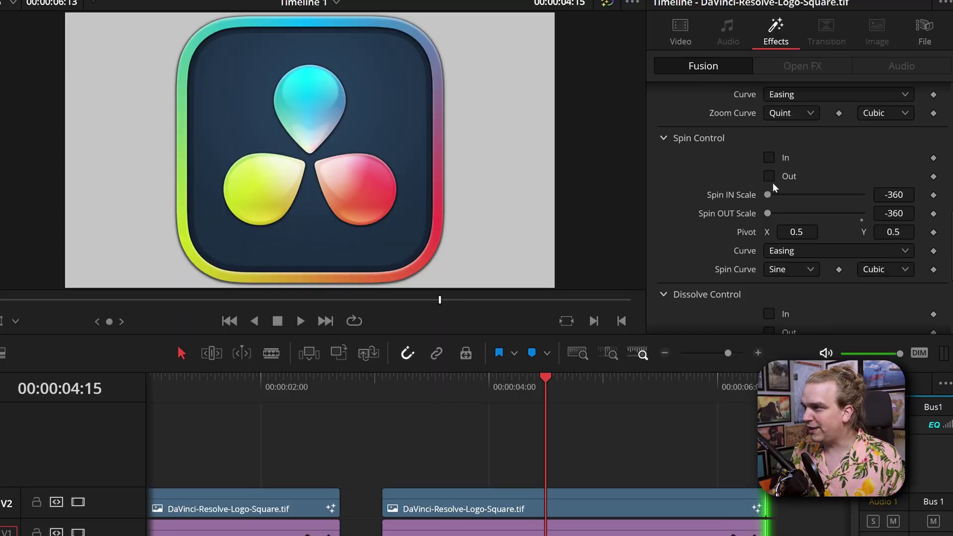
click(770, 178)
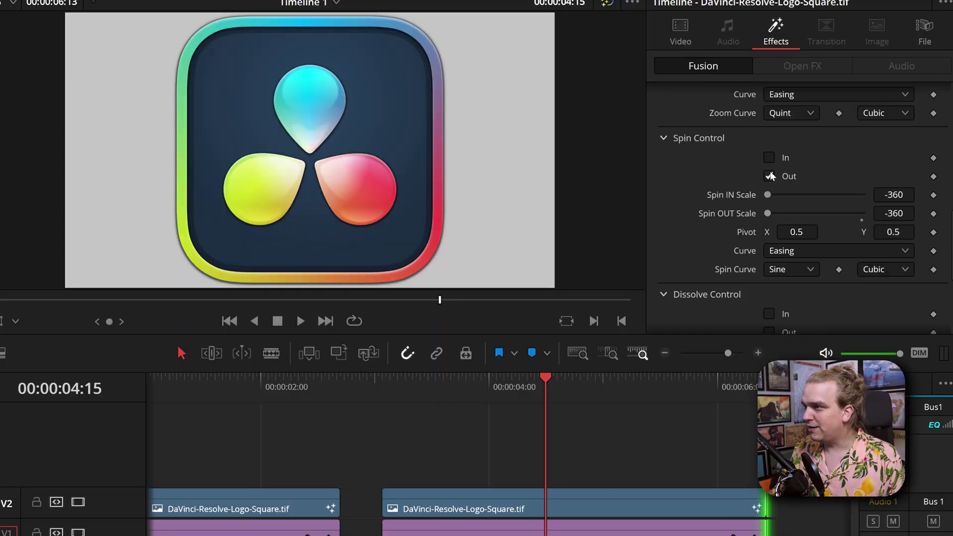
click(770, 158)
scroll(769, 156, up, 3)
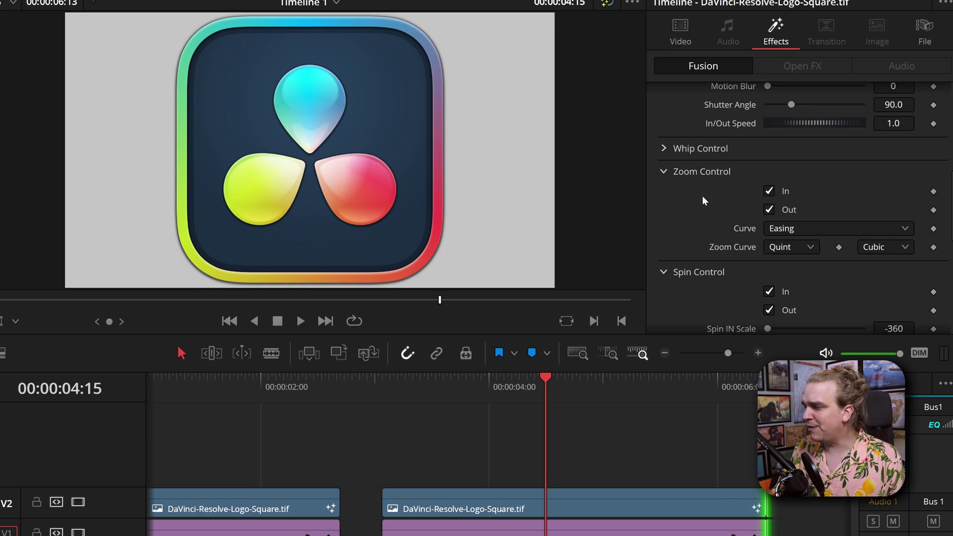
scroll(712, 196, down, 3)
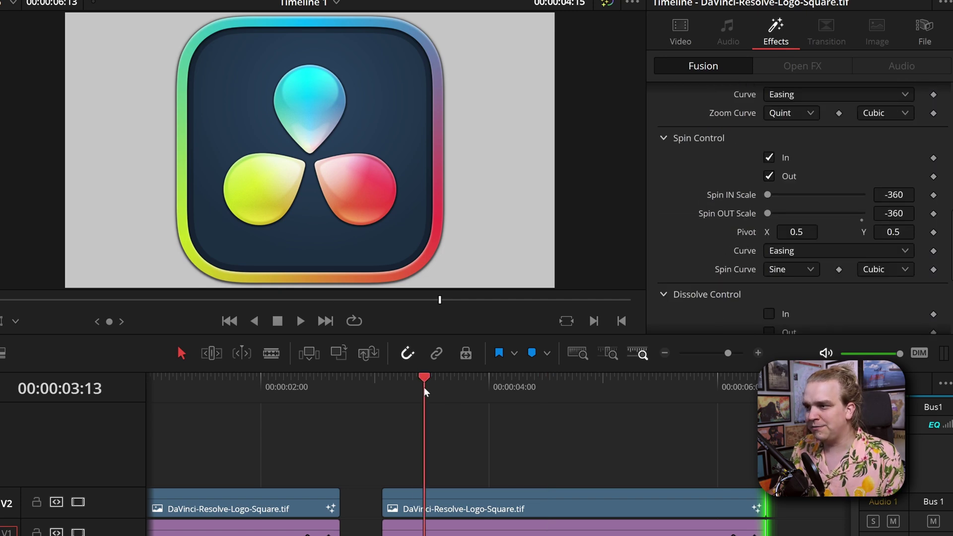
drag(424, 390, 382, 363)
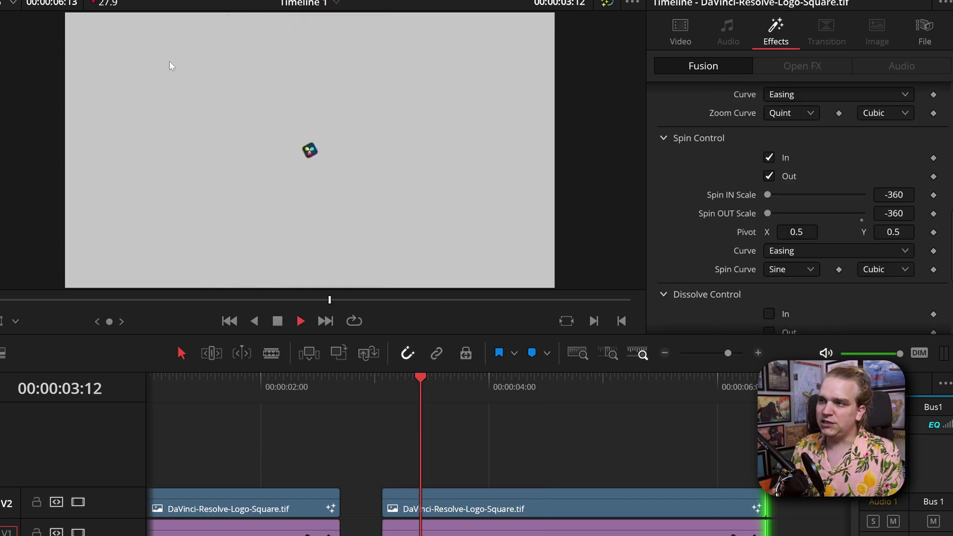
- Resize the second logo to Zoom 0.568 and place its centre at X 0.343, Y 0.562
key(space)
scroll(767, 184, up, 10)
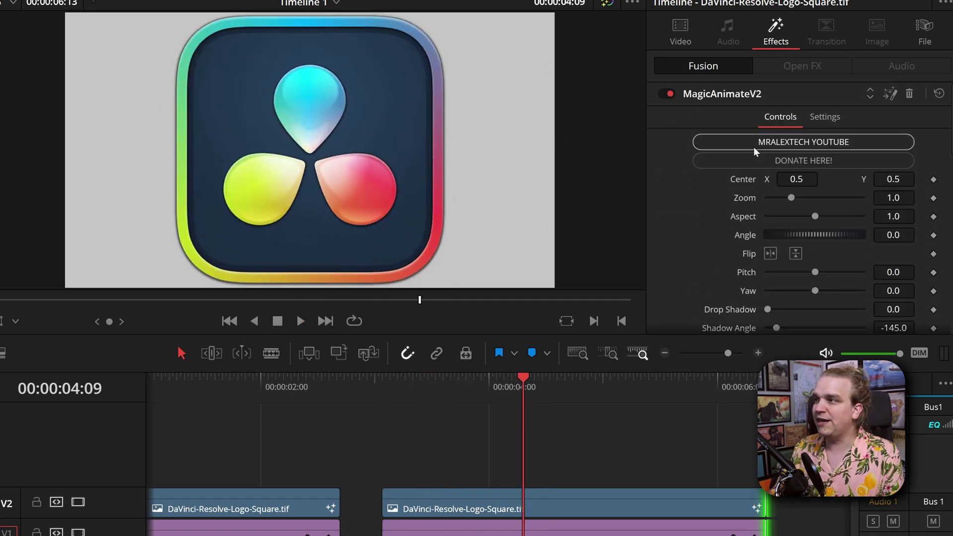
drag(791, 198, 775, 179)
drag(889, 179, 896, 179)
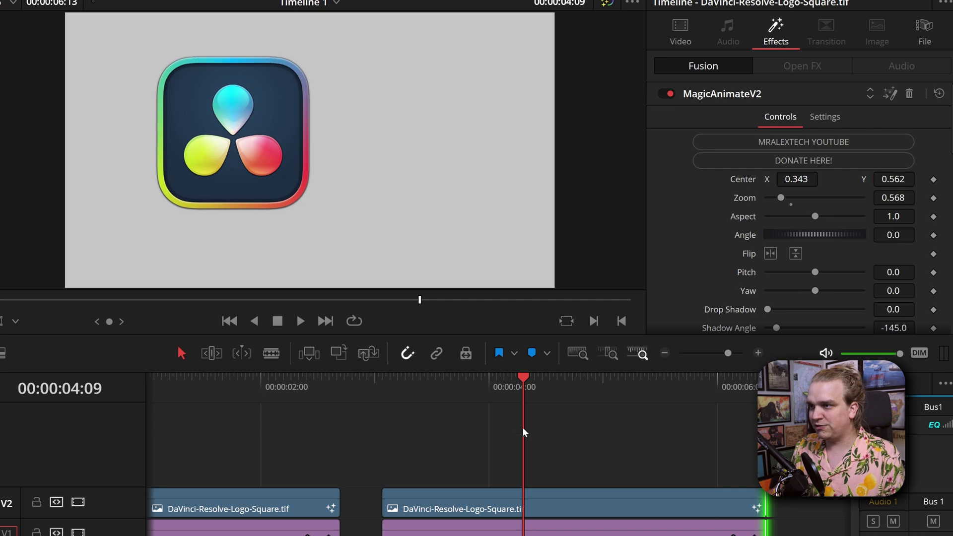
drag(522, 427, 391, 419)
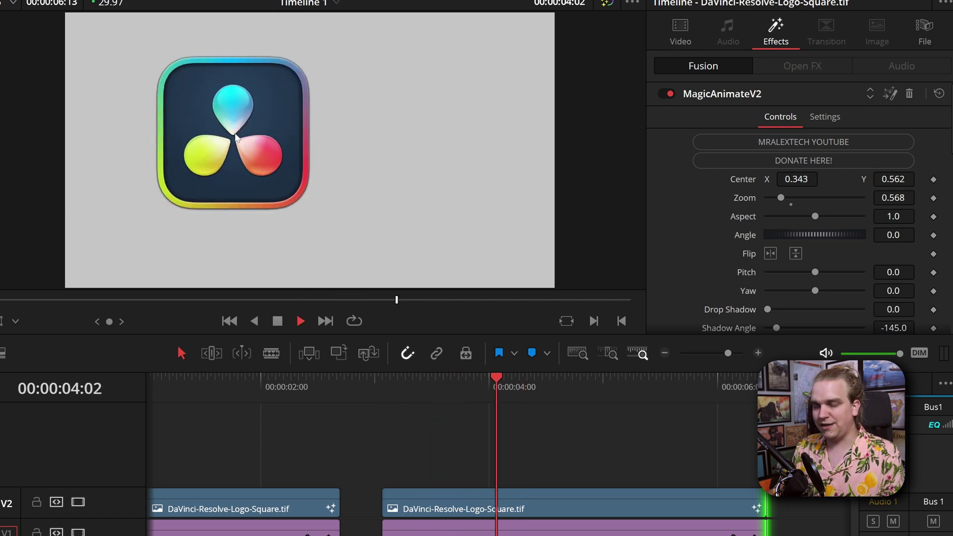
scroll(796, 207, down, 10)
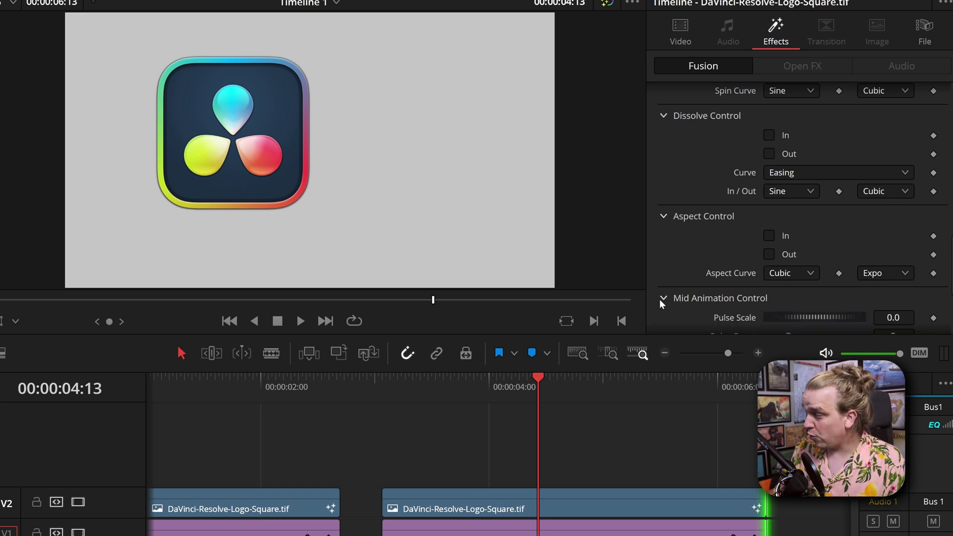
- Raise the mid-animation Pulse Scale, set Pulse Count to 1, and preview the pulse
scroll(738, 186, down, 4)
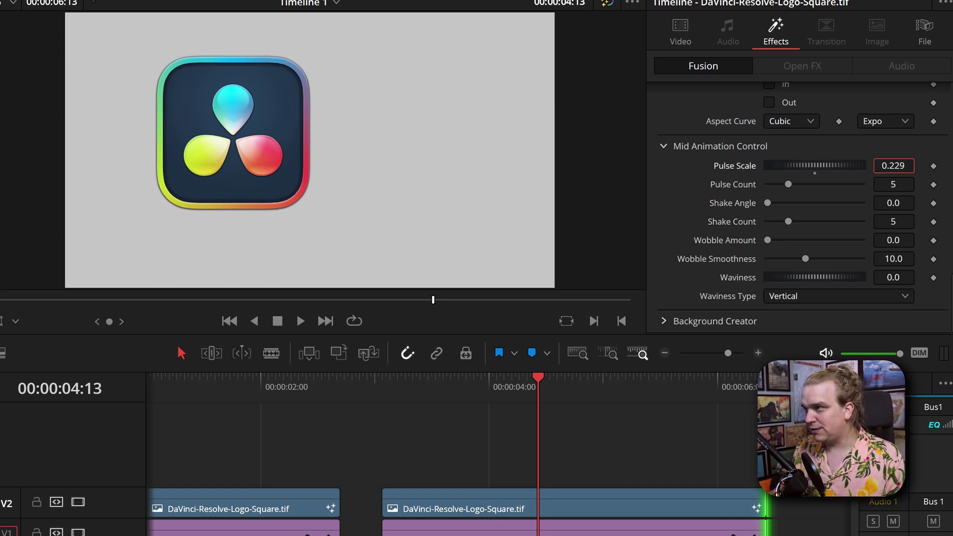
drag(814, 166, 840, 166)
key(space)
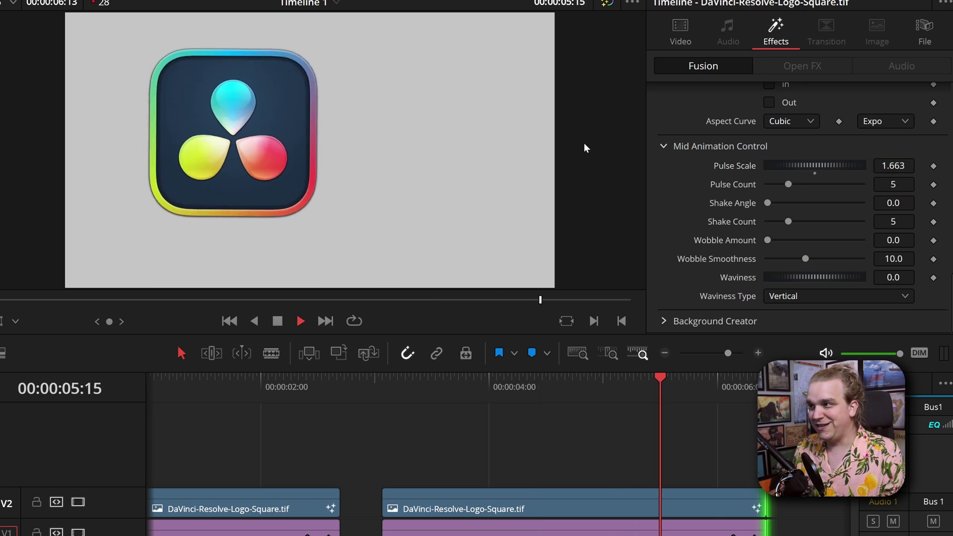
click(494, 395)
click(509, 507)
text(1)
click(568, 445)
click(381, 387)
key(space)
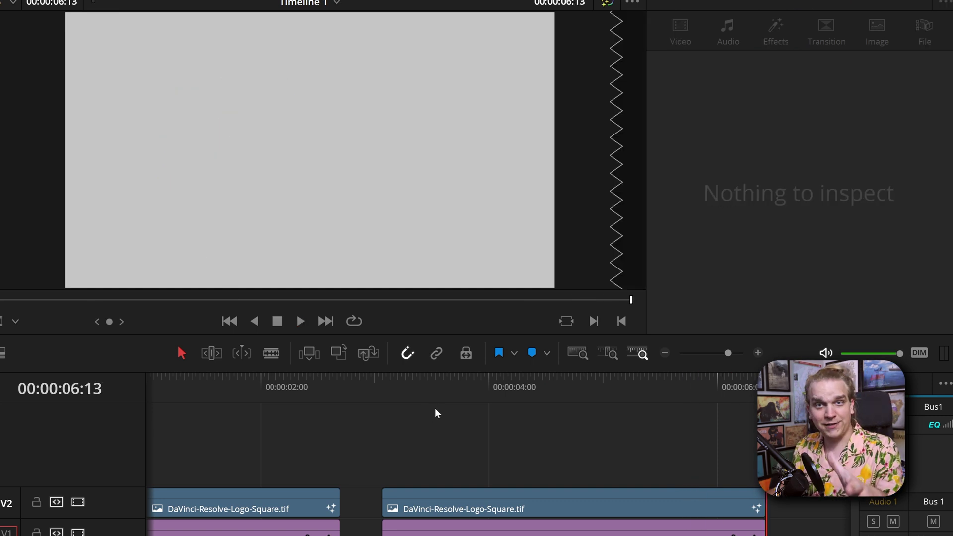
- Set Shake Angle to 0.0 to stop the shaking, trying Wobble Amount but leaving it at 0.0
click(404, 390)
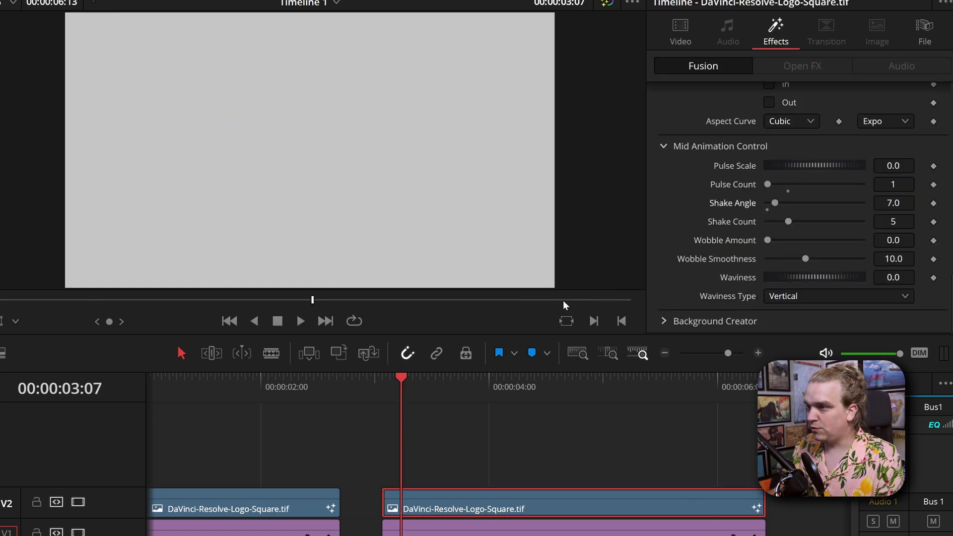
drag(400, 391, 388, 394)
key(space)
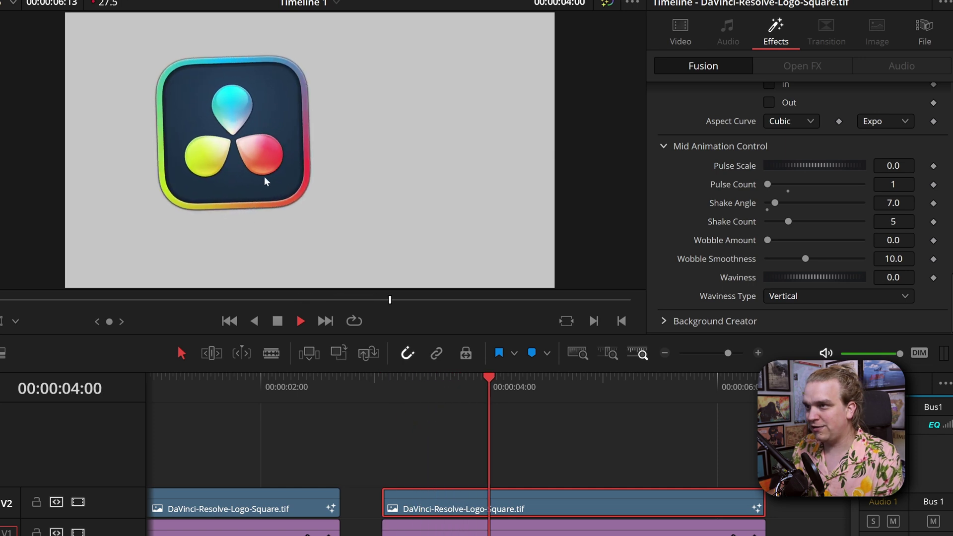
key(space)
drag(780, 202, 765, 202)
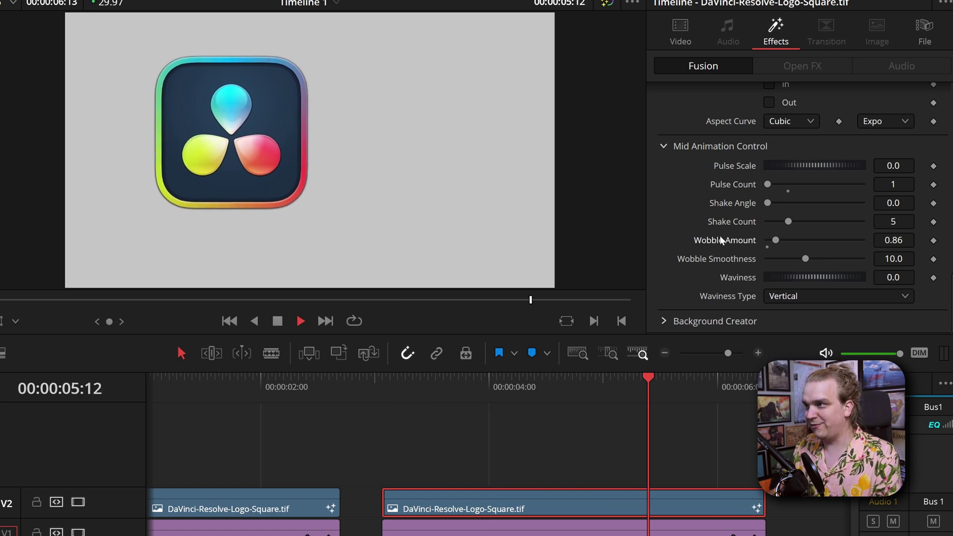
drag(770, 241, 818, 240)
click(434, 396)
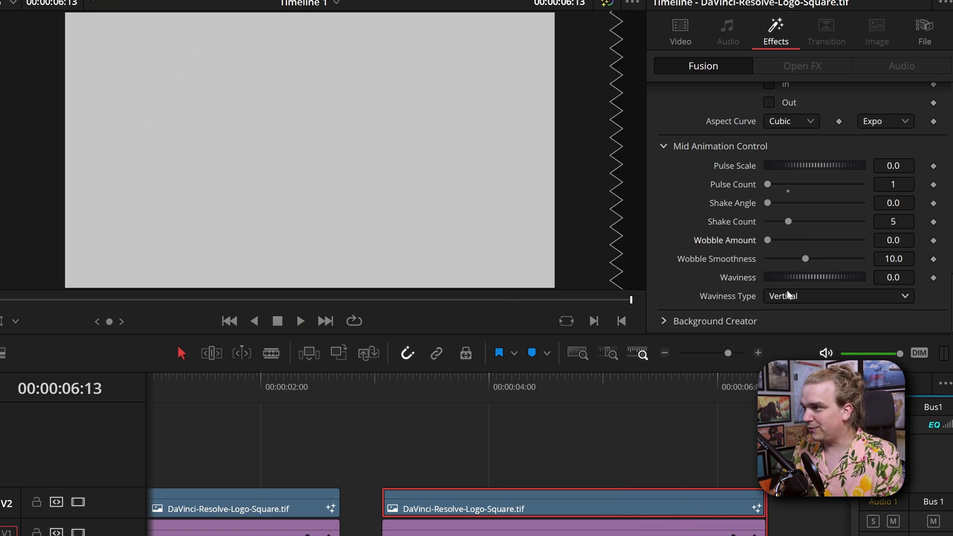
- Preview the animation from before the logo enters and set Waviness to 18.91
click(440, 395)
click(417, 398)
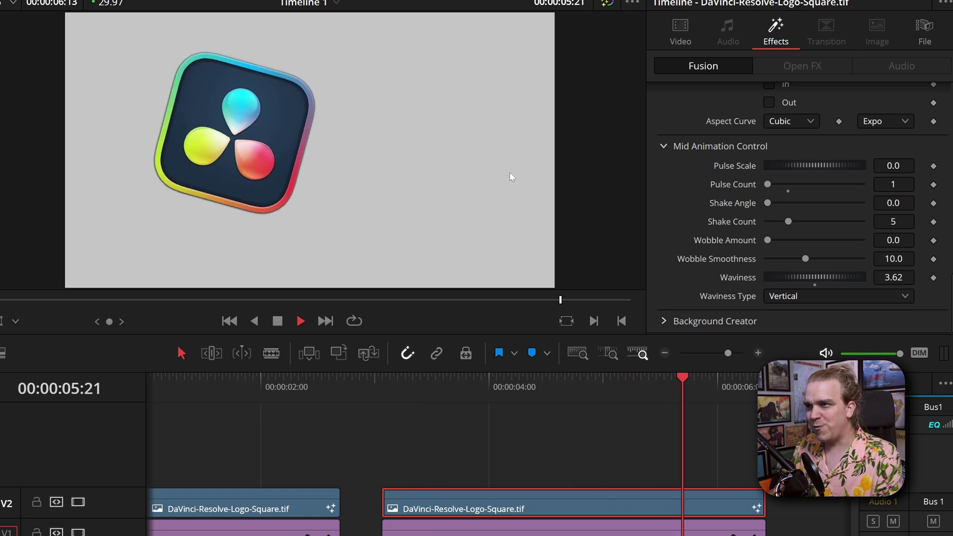
key(space)
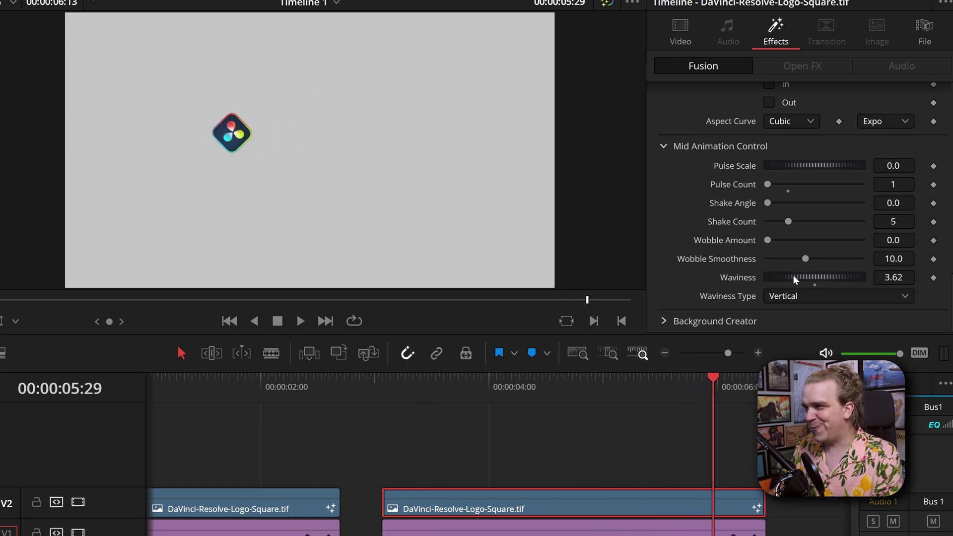
key(space)
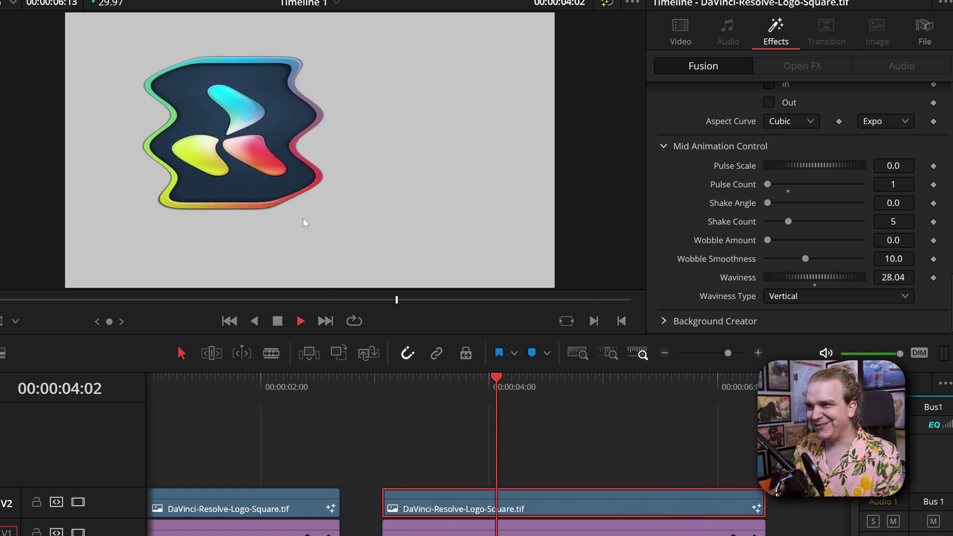
drag(828, 277, 720, 276)
- Lengthen the logo clip on V2 to the right so the animation runs longer
scroll(558, 486, down, 2)
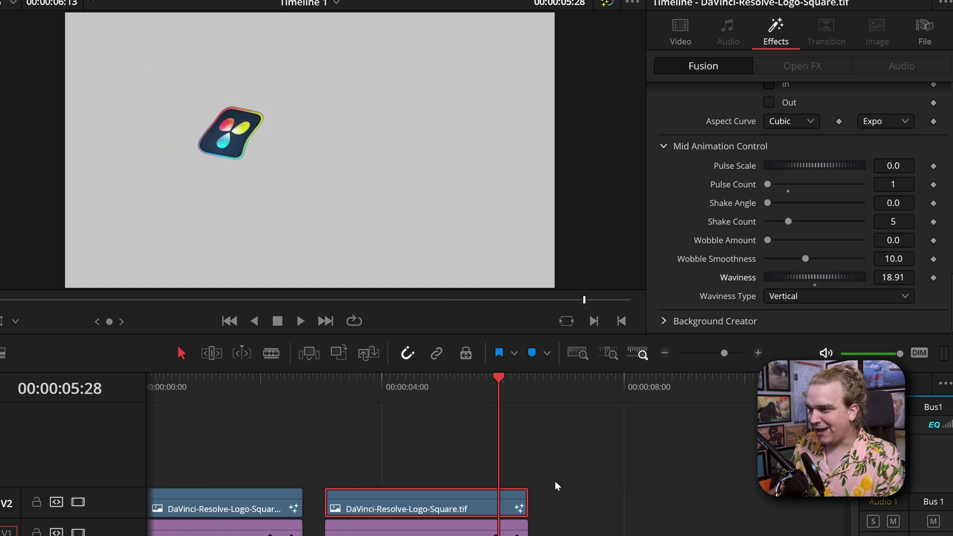
drag(528, 529, 830, 529)
click(334, 402)
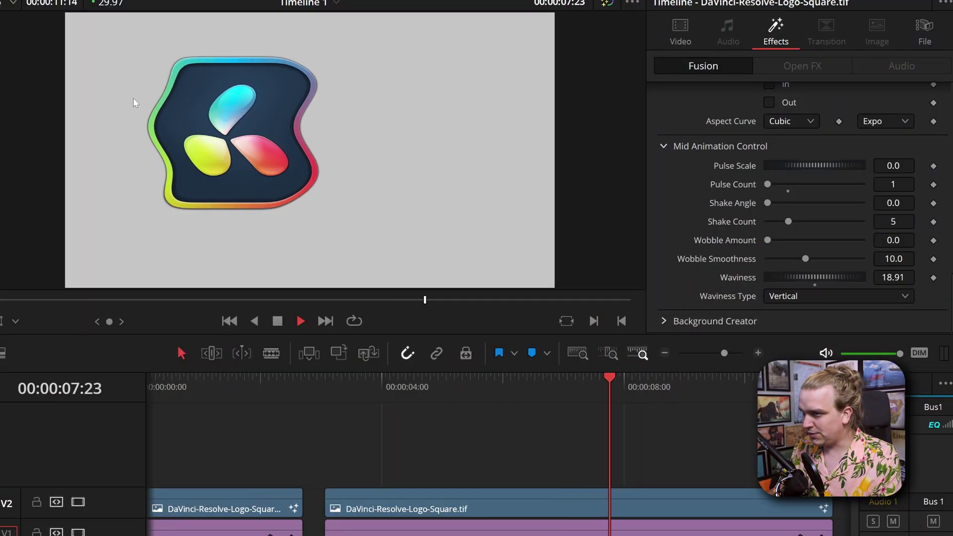
scroll(618, 442, right, 2)
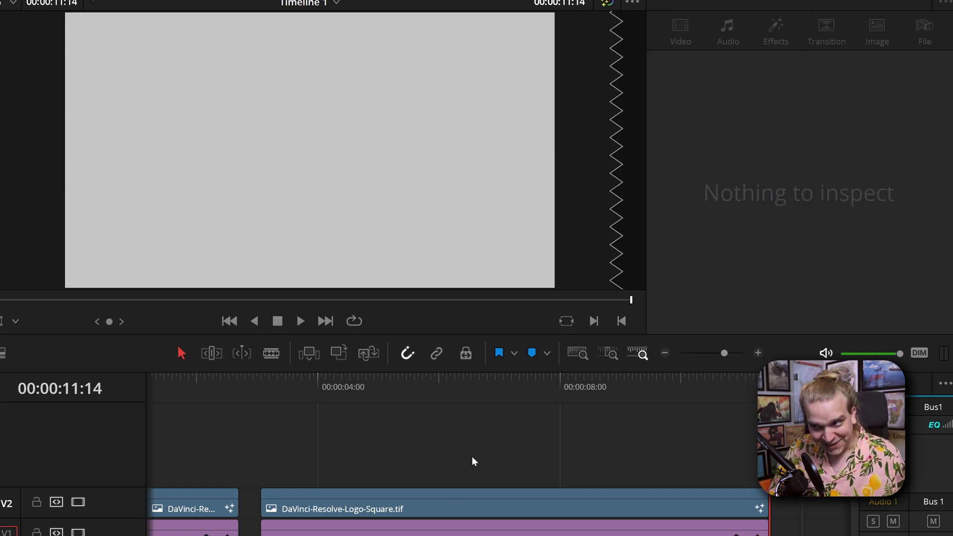
- Collapse Mid Animation Control, expand Background Creator, and move the playhead to 00:00:05:01
click(391, 501)
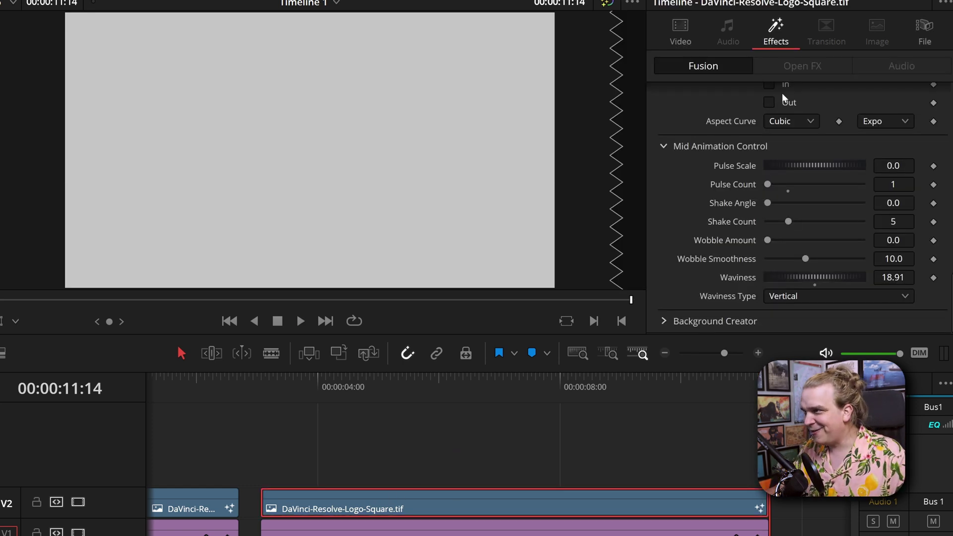
click(664, 146)
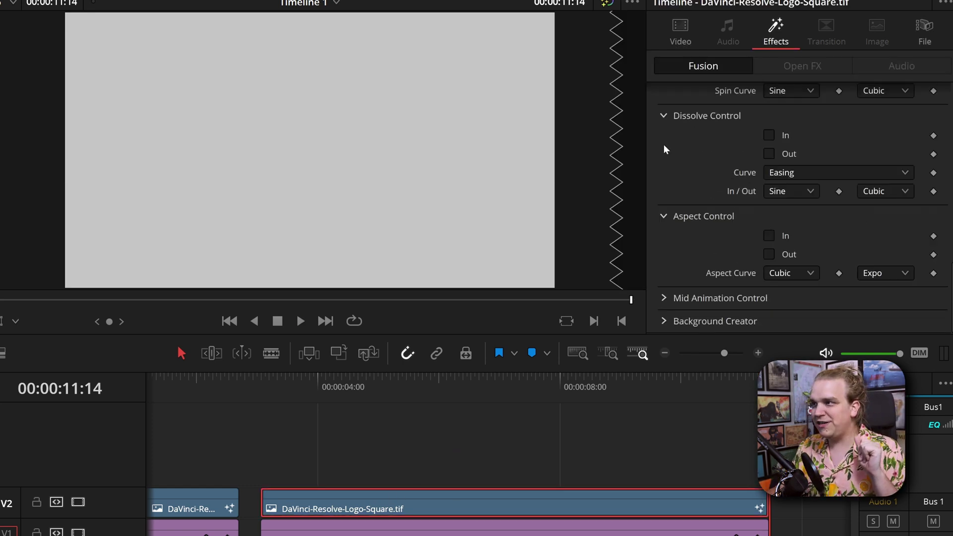
click(664, 321)
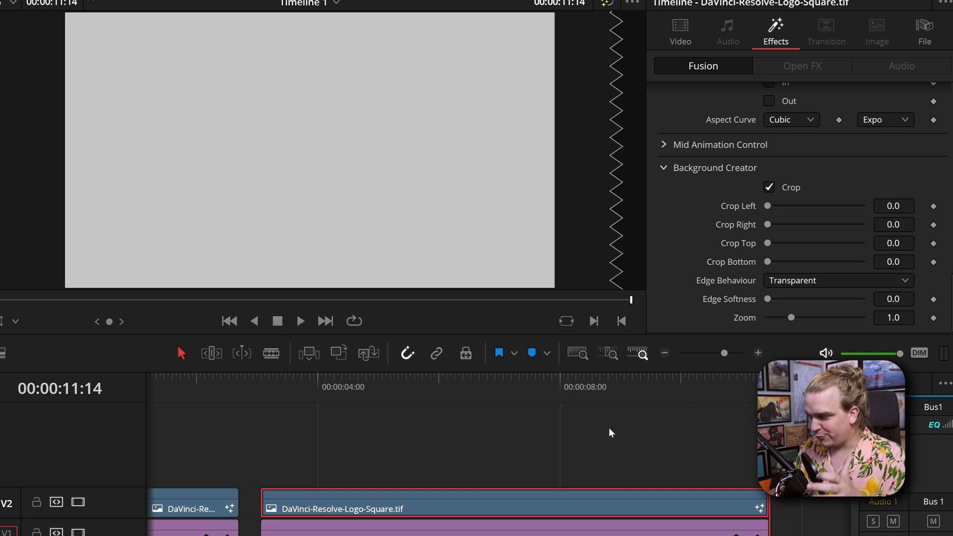
click(381, 387)
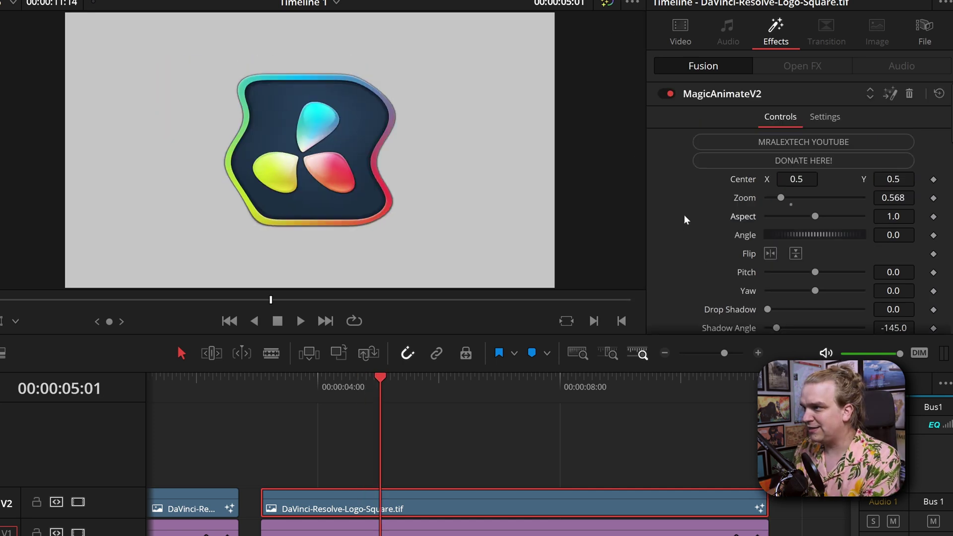
- Enlarge the logo to Zoom 0.691 and lower Waviness to 11.47
drag(893, 197, 946, 198)
scroll(713, 199, down, 8)
scroll(713, 199, up, 3)
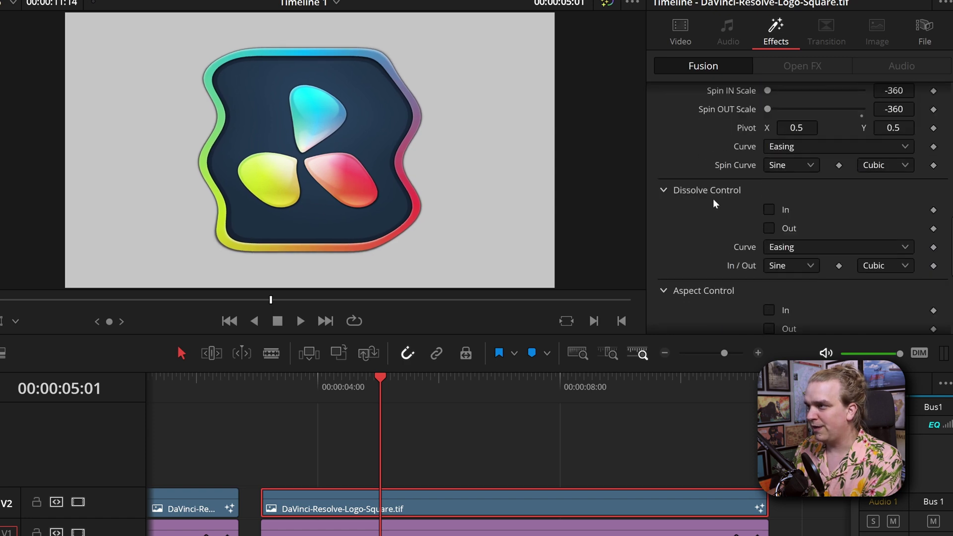
scroll(713, 203, down, 5)
scroll(713, 202, up, 2)
drag(894, 187, 798, 187)
scroll(799, 179, down, 2)
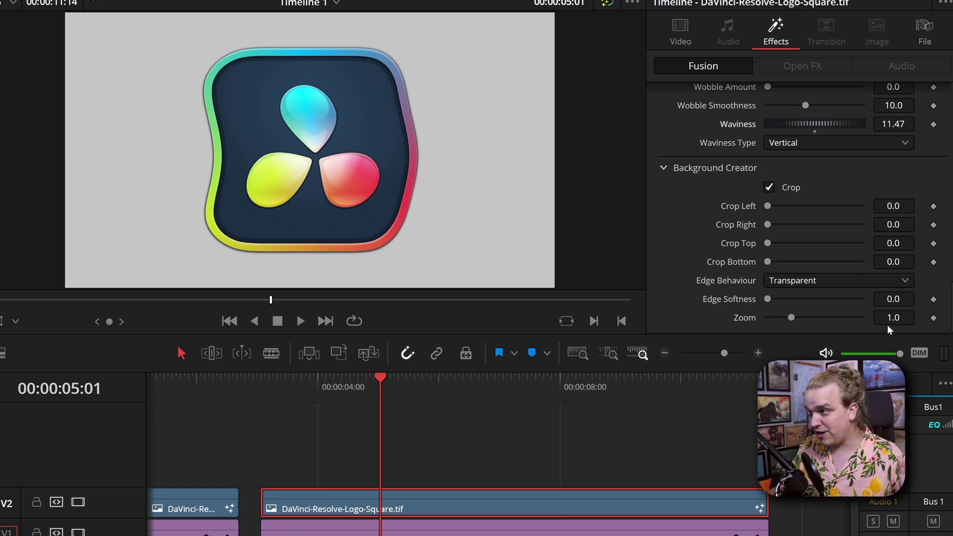
click(794, 281)
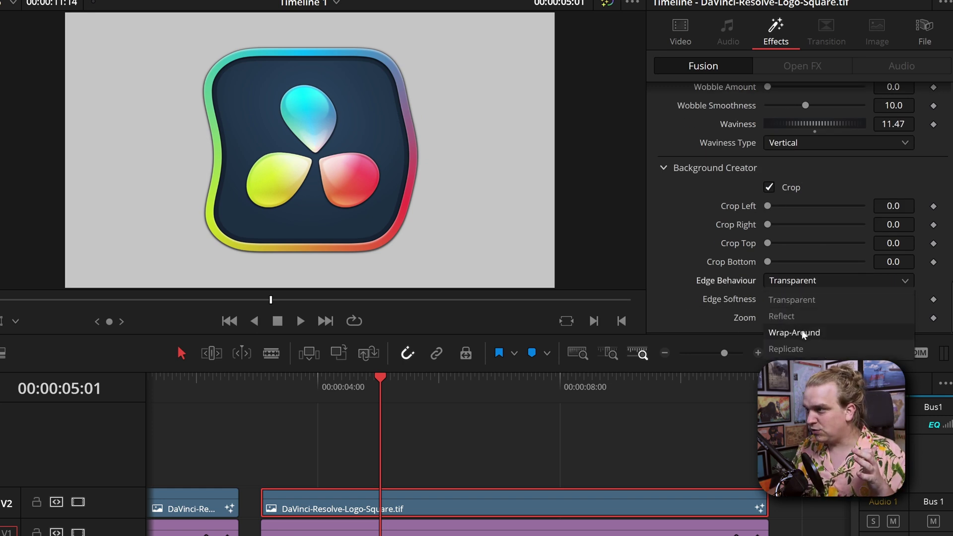
- Set Edge Behaviour to Wrap-Around, background Zoom 0.11, Crop Left 0.118 and Crop Right 0.094
click(801, 332)
drag(885, 318, 775, 318)
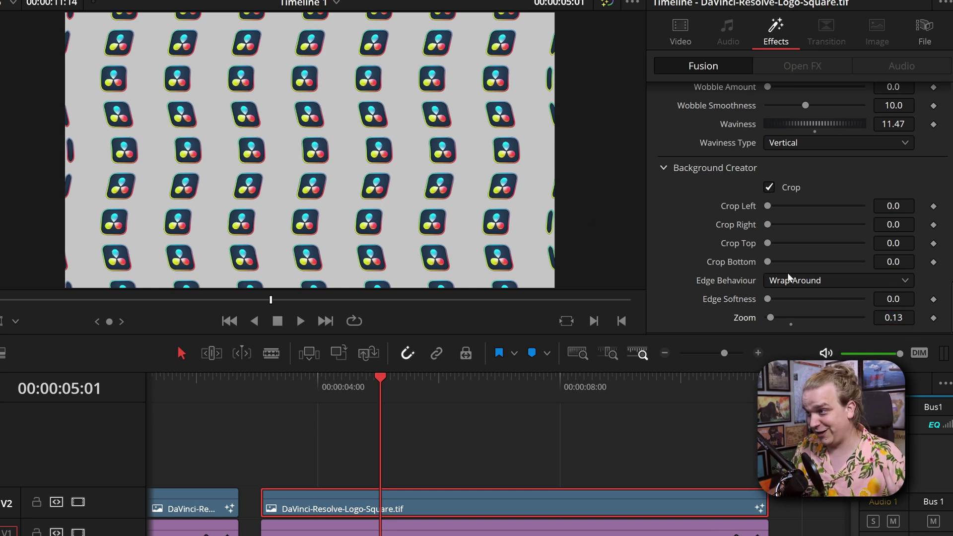
mouse_move(894, 318)
mouse_down()
mouse_move(879, 318)
mouse_move(893, 317)
mouse_up()
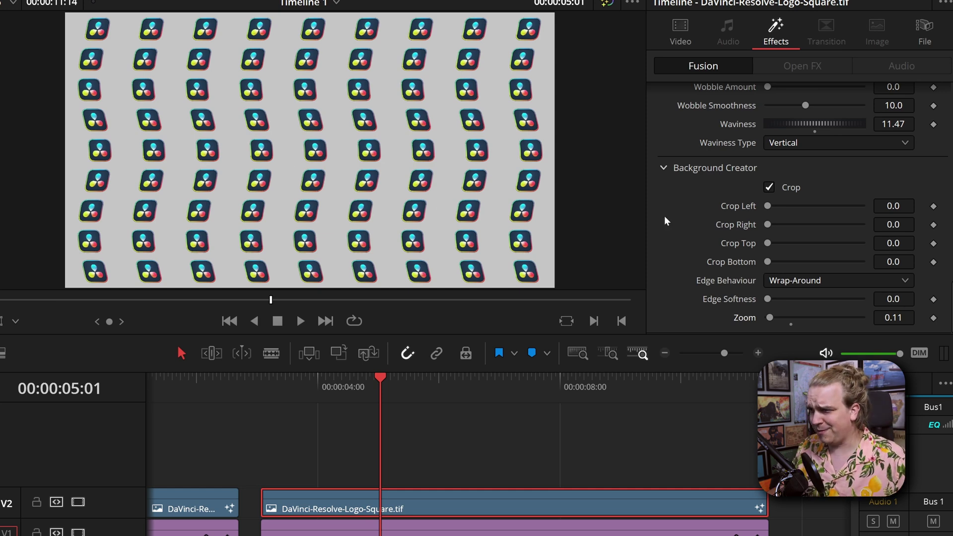
drag(768, 205, 777, 224)
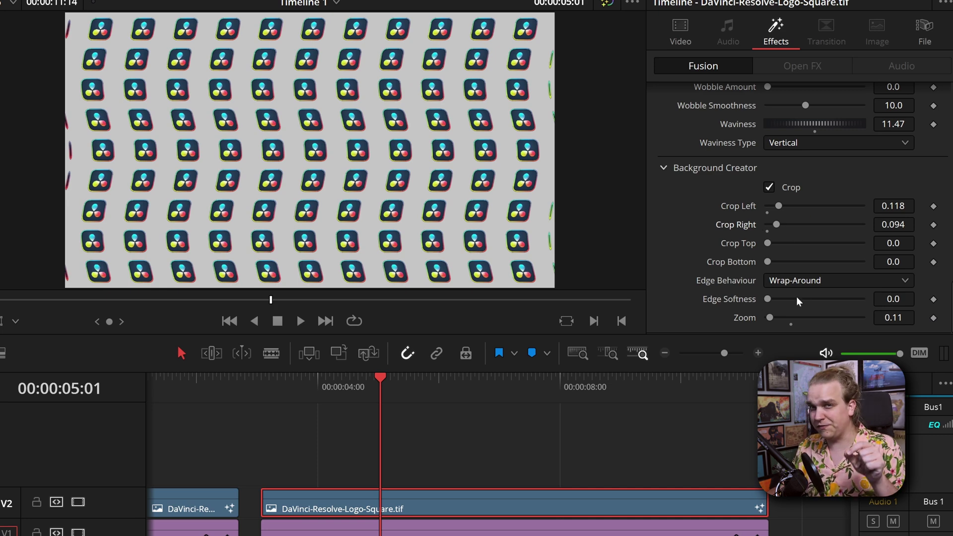
scroll(722, 244, up, 15)
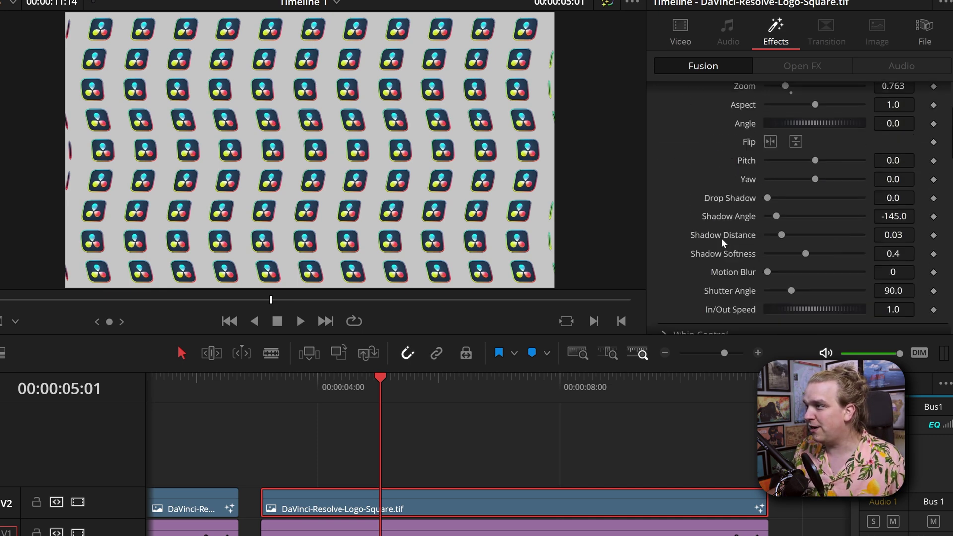
- Set the logo Aspect to 0.969, Pitch to -0.02 and Zoom to 0.946
scroll(722, 237, down, 4)
drag(814, 127, 812, 128)
drag(814, 183, 812, 200)
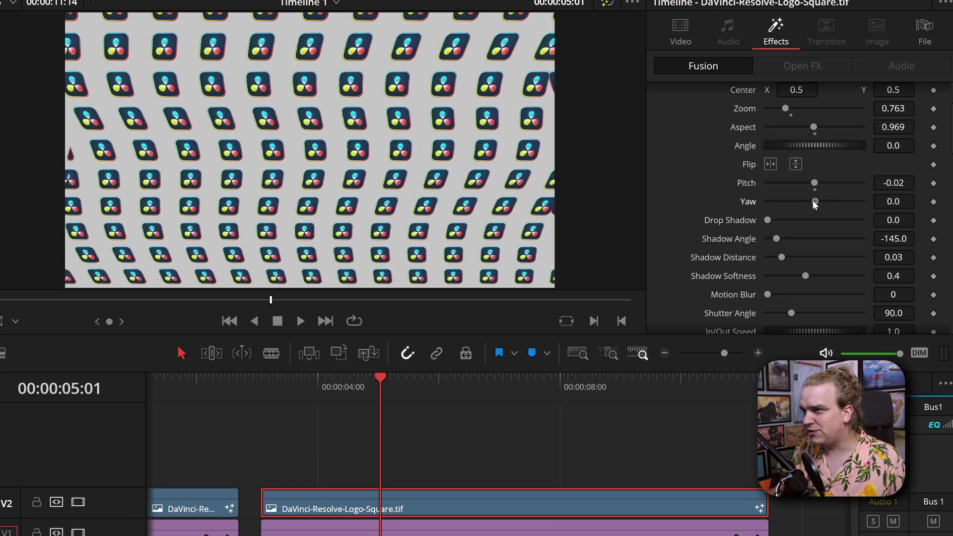
scroll(759, 177, up, 2)
drag(789, 155, 791, 152)
- Raise the Background Creator Zoom to 0.138 and play back the tiled pattern
scroll(713, 189, down, 5)
scroll(713, 188, down, 10)
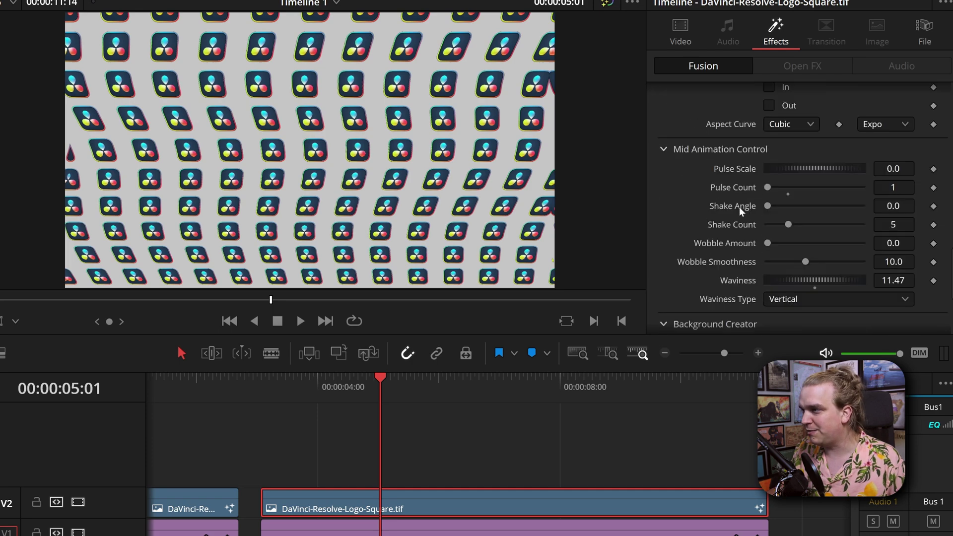
drag(893, 318, 909, 318)
click(455, 462)
key(space)
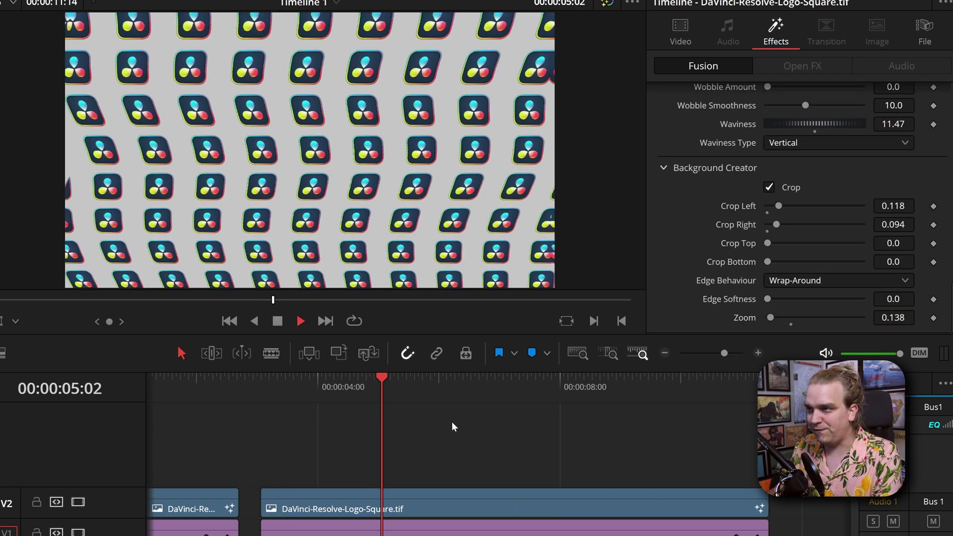